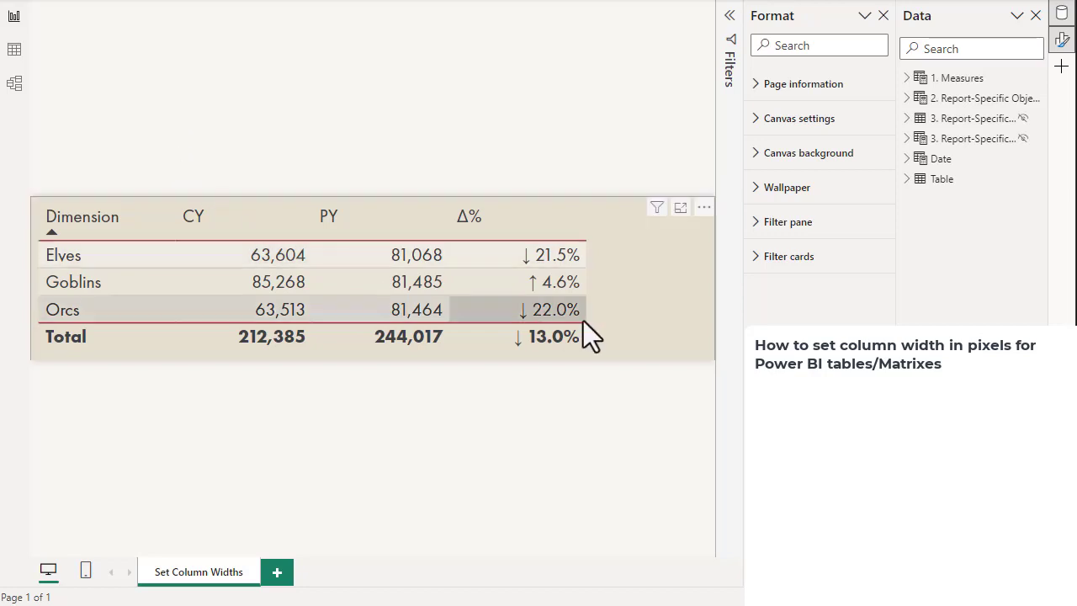
Toggle the table's Column headers Auto-size width on and back off, then clear the 'width' search
click(519, 325)
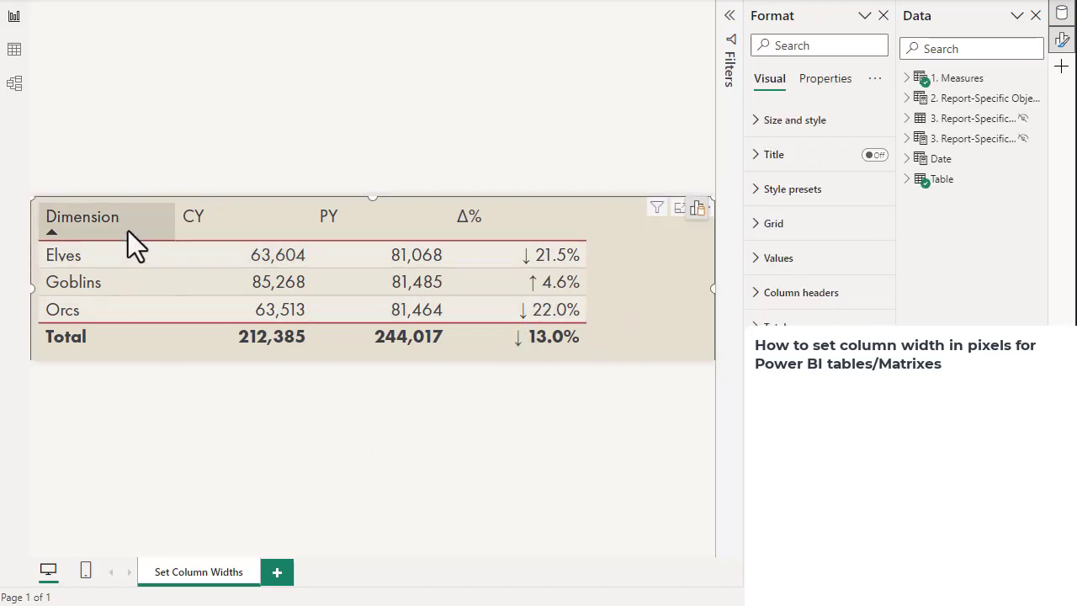
click(803, 46)
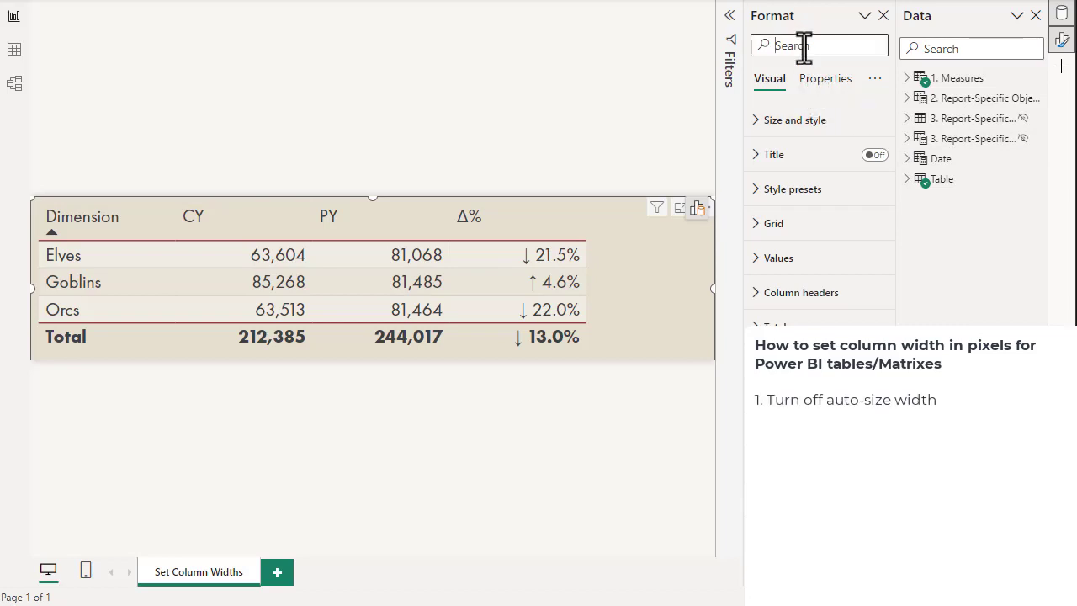
text(width)
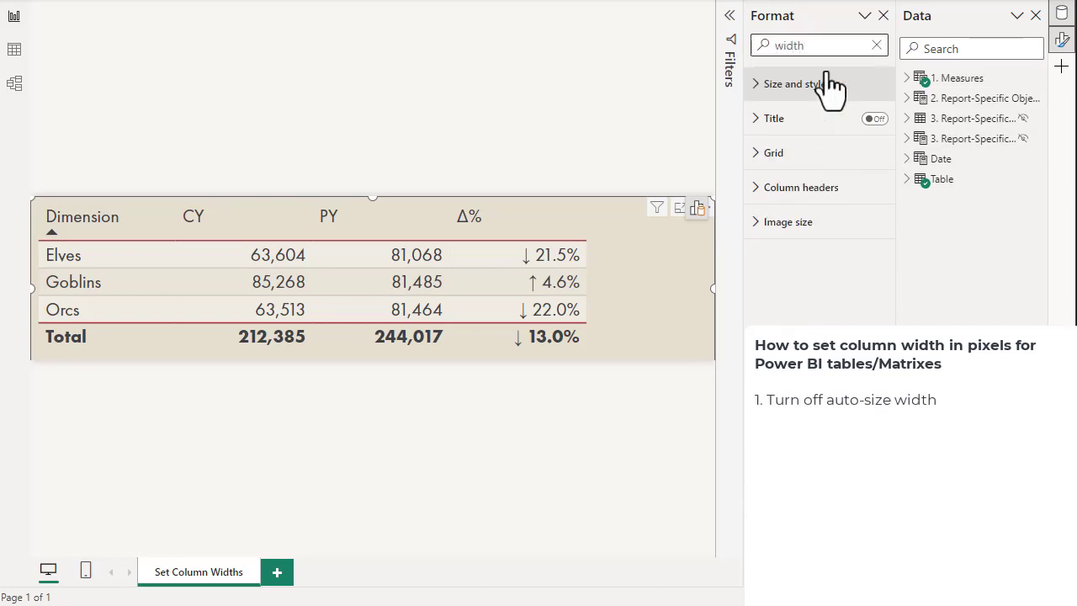
click(831, 226)
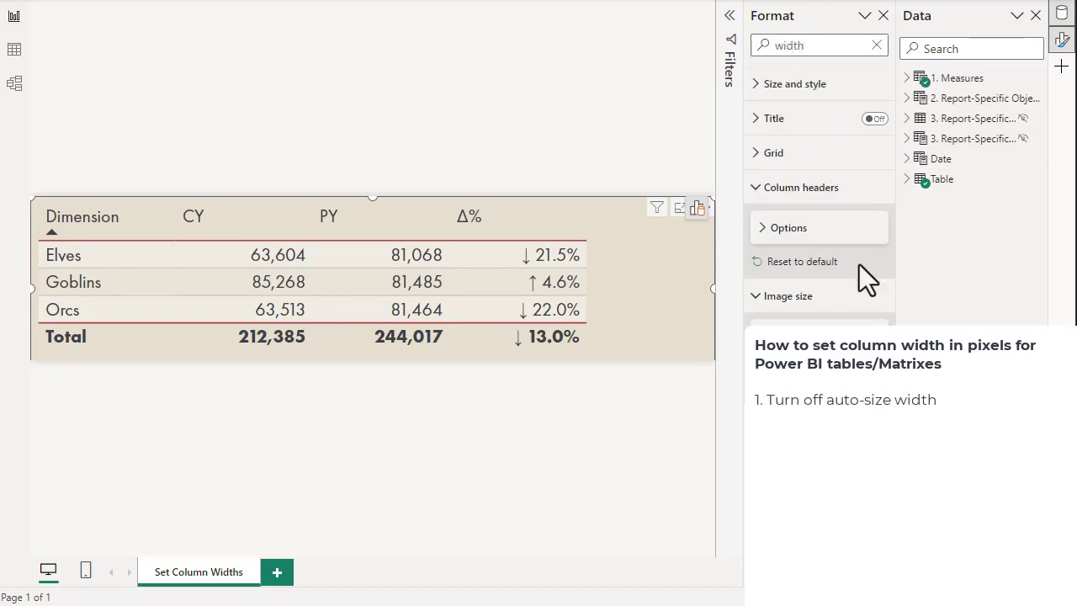
click(799, 229)
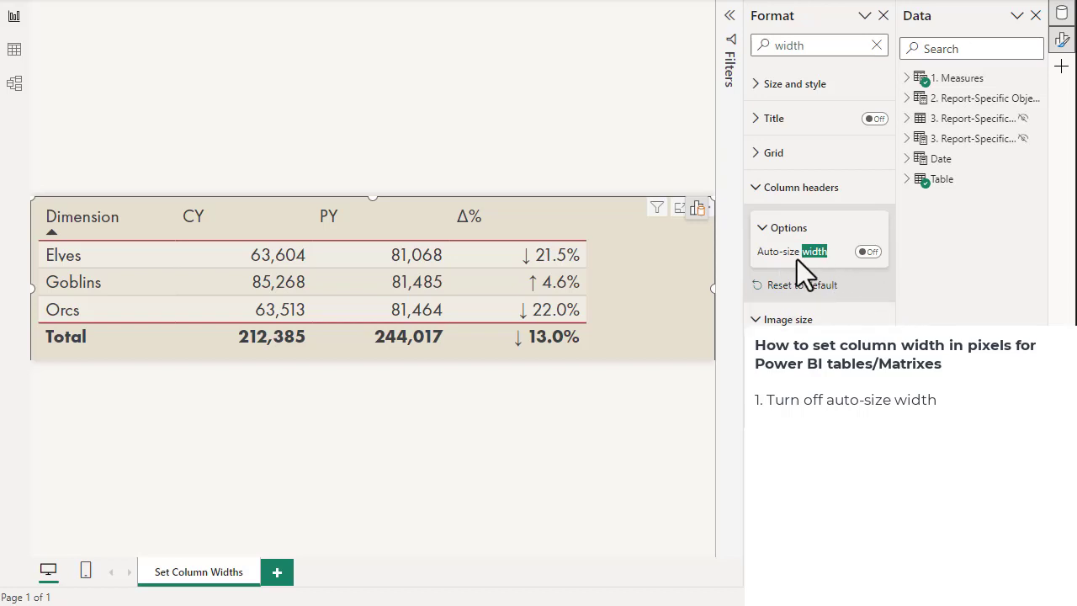
click(868, 251)
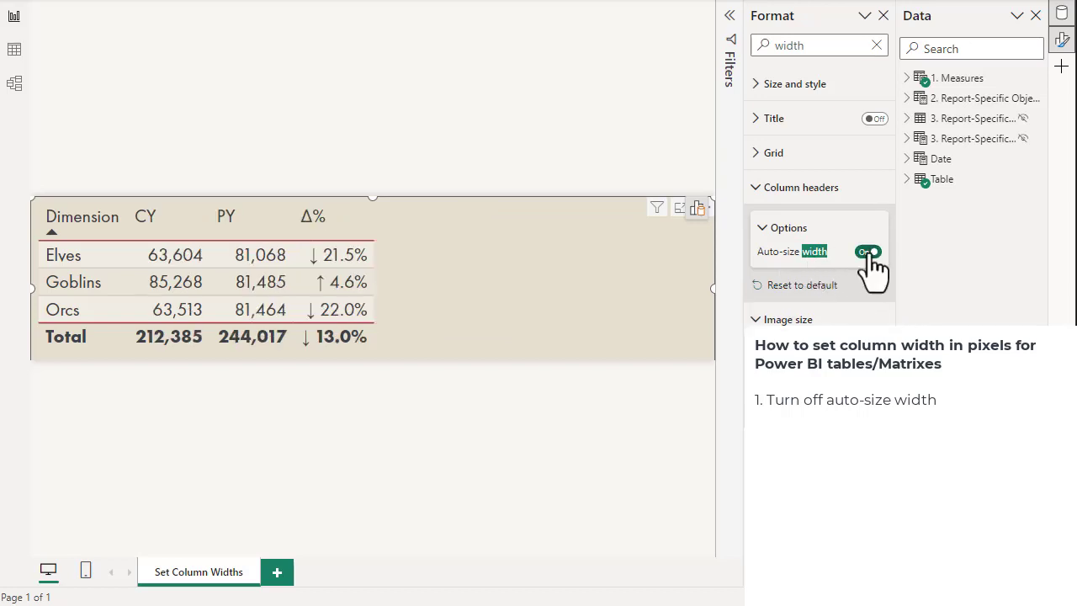
click(866, 253)
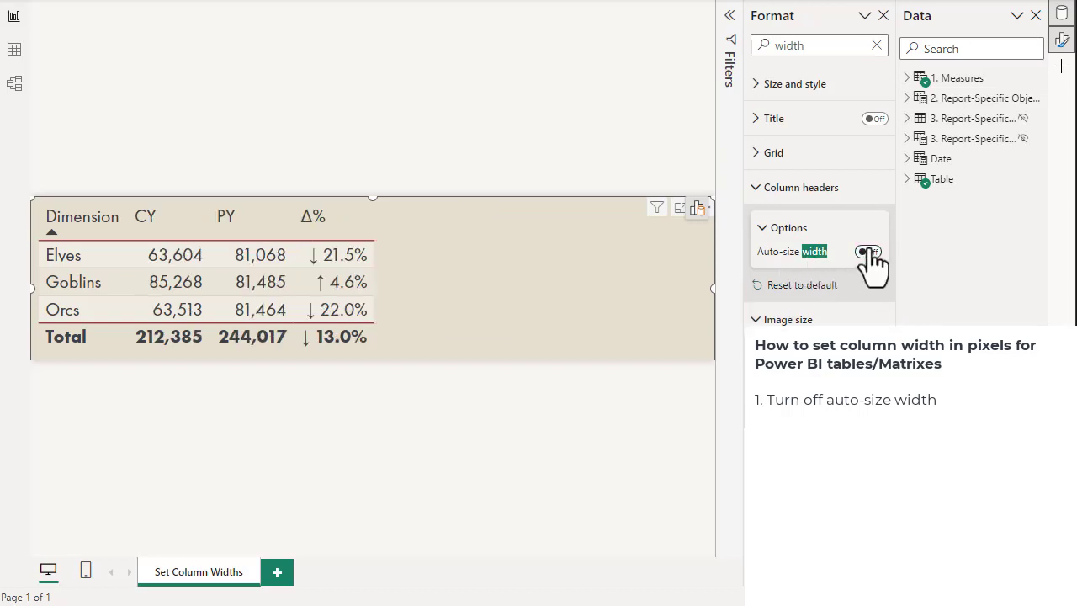
click(877, 46)
Widen the Dimension column and narrow the CY, PY and Δ% columns by dragging header borders
click(426, 151)
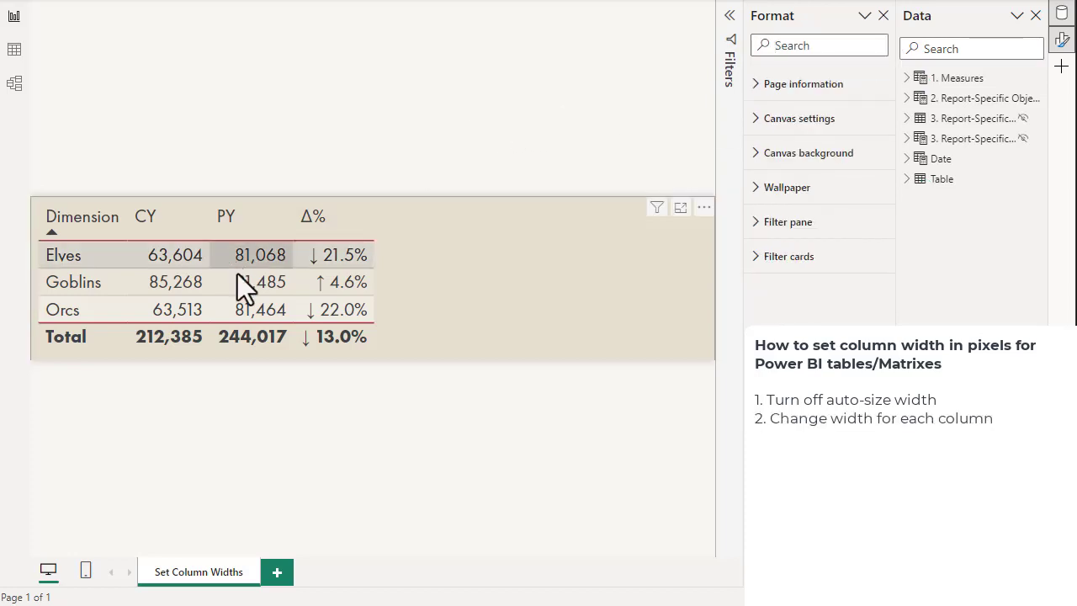
click(424, 317)
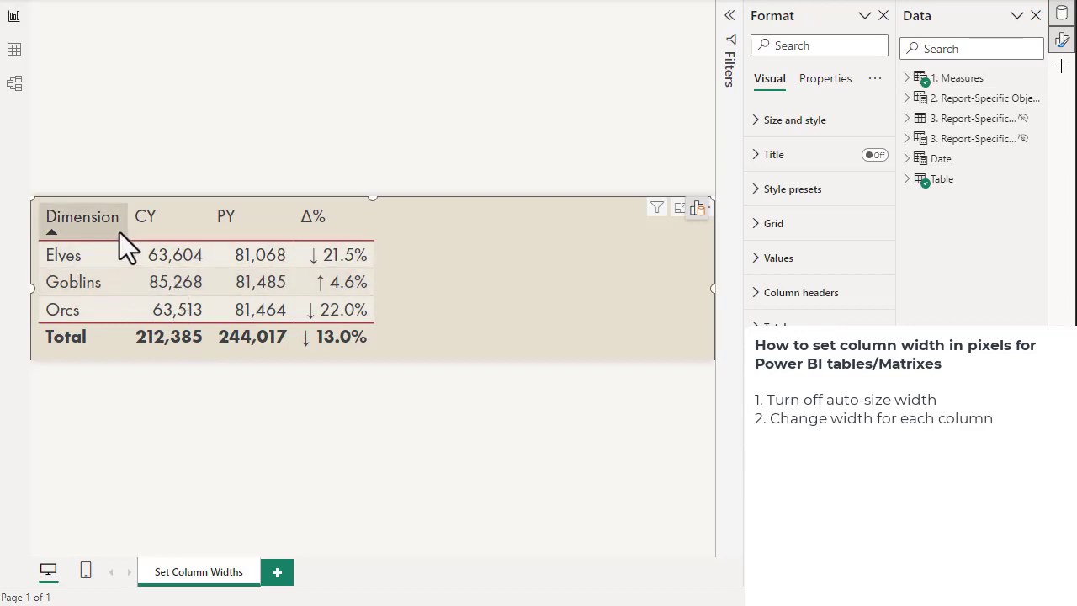
drag(126, 227, 343, 227)
drag(423, 229, 385, 223)
drag(471, 231, 431, 230)
drag(511, 228, 476, 226)
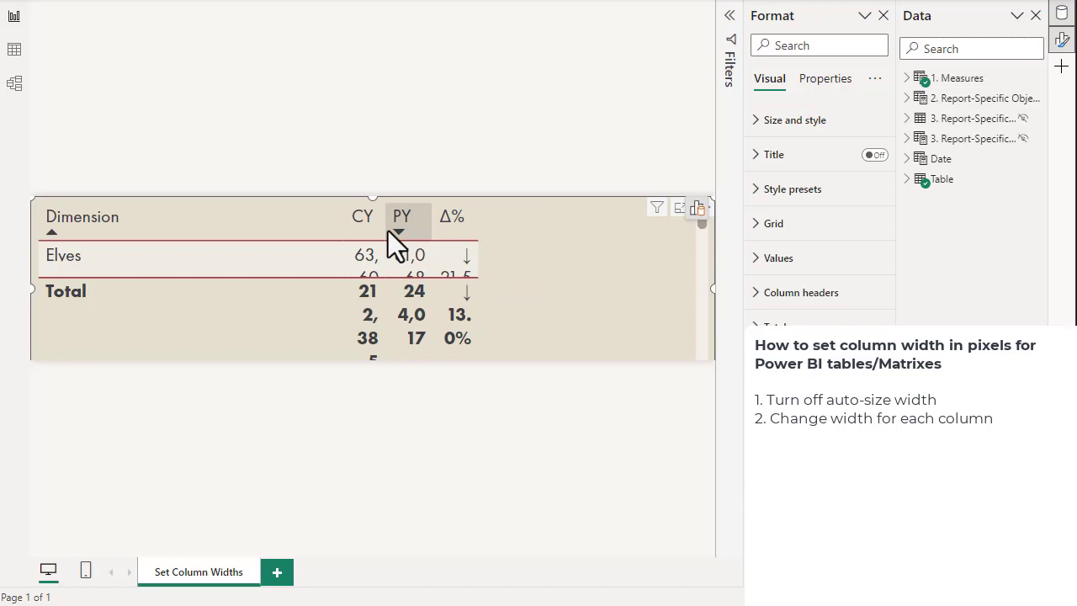
drag(344, 227, 482, 236)
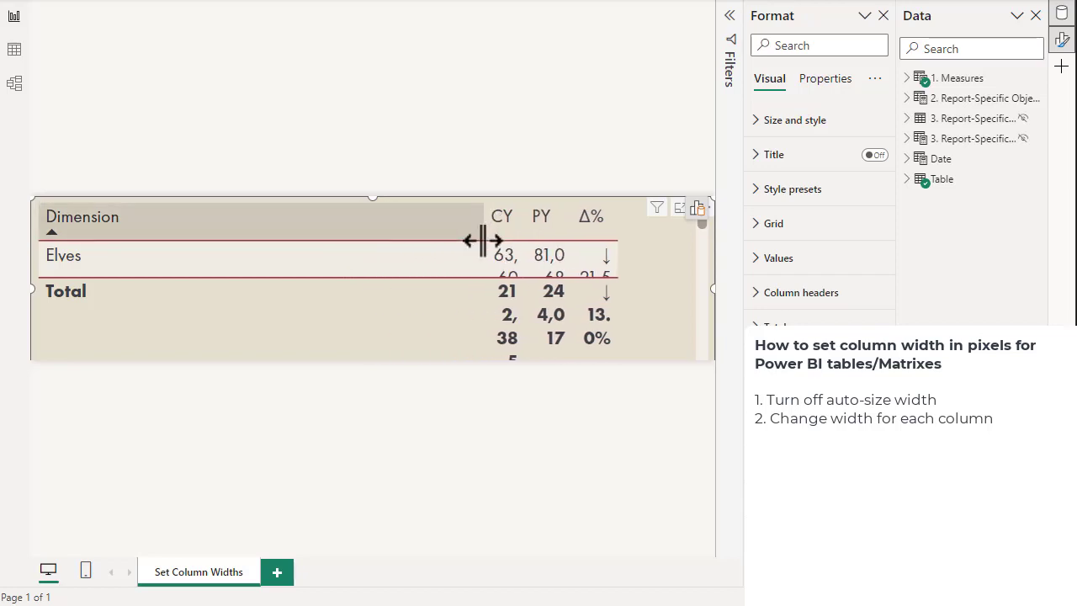
click(278, 387)
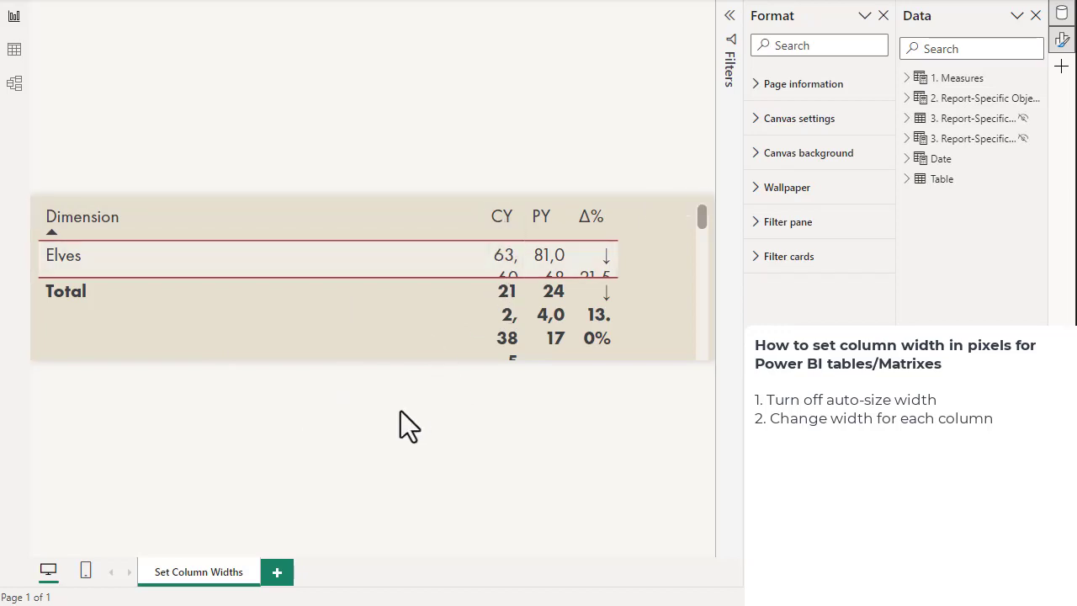
Rename the report page to 'Table Column Width Page'
double_click(197, 574)
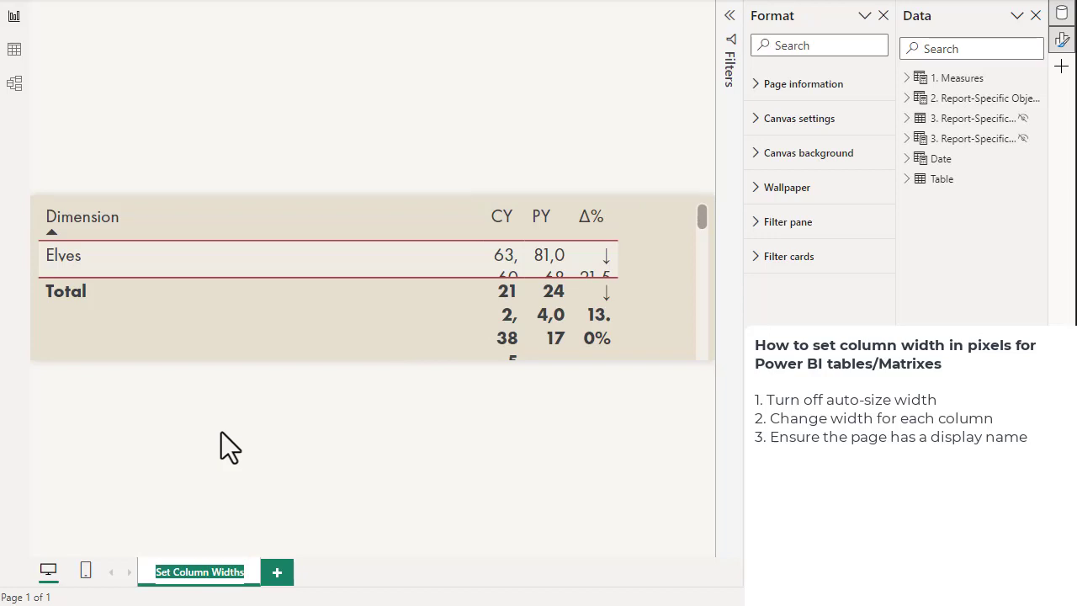
text(Table Width)
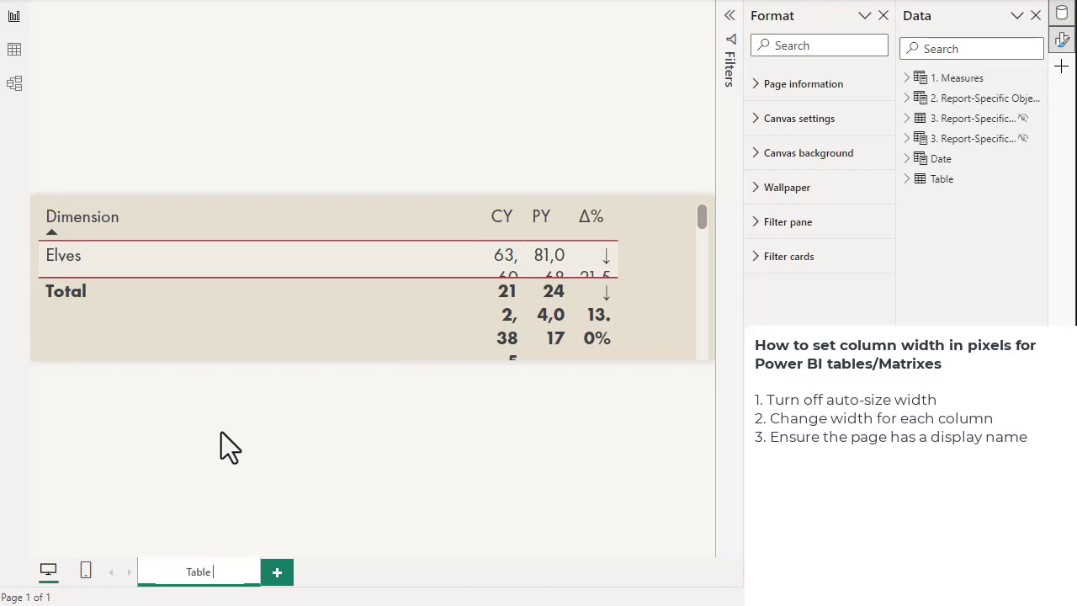
key(BackSpace)
key(BackSpace)
key(BackSpace)
key(BackSpace)
key(BackSpace)
text(Column Width Page)
key(Return)
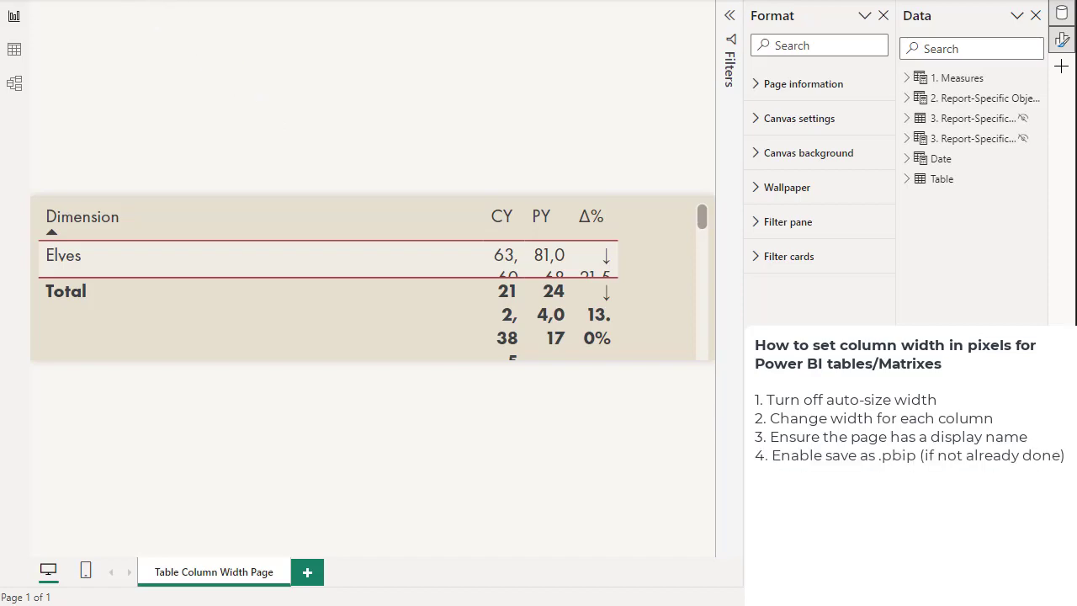
Enable the Power BI Project (.pbip) save option under Options > Preview features
key(alt+f)
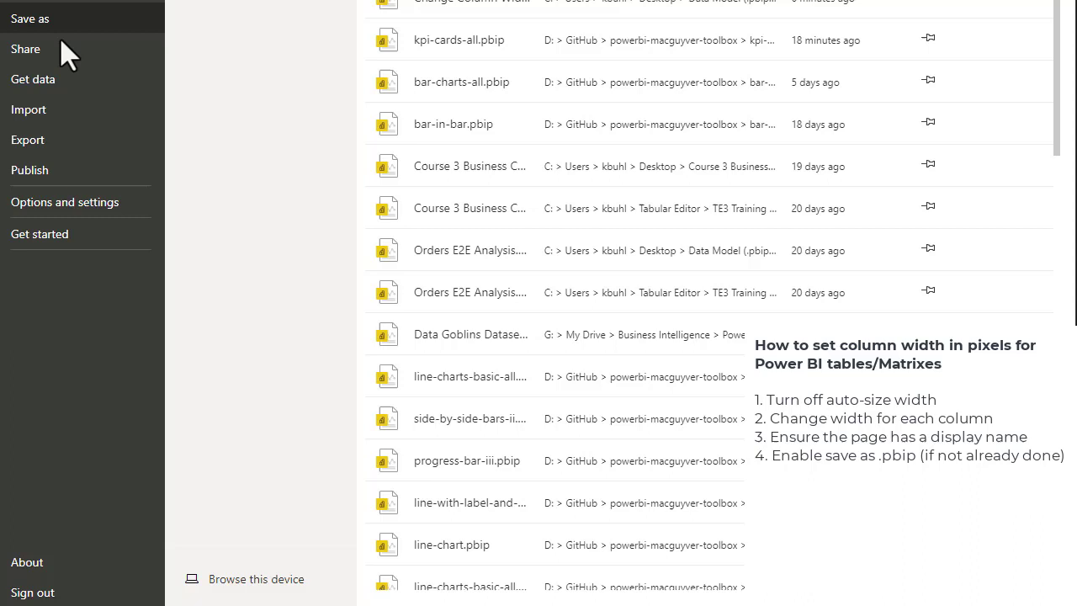
click(91, 202)
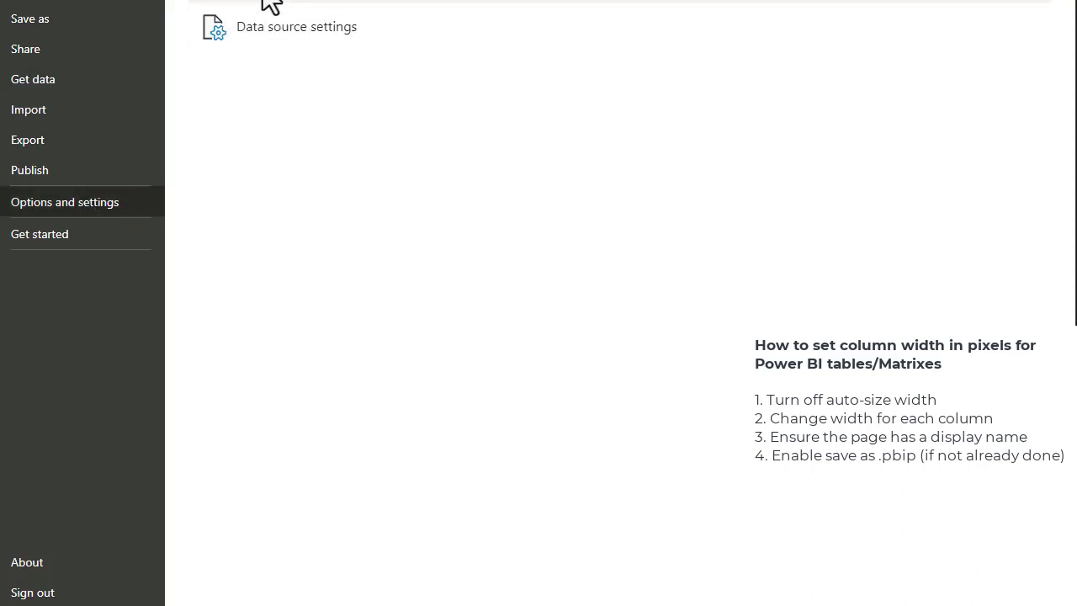
key(Escape)
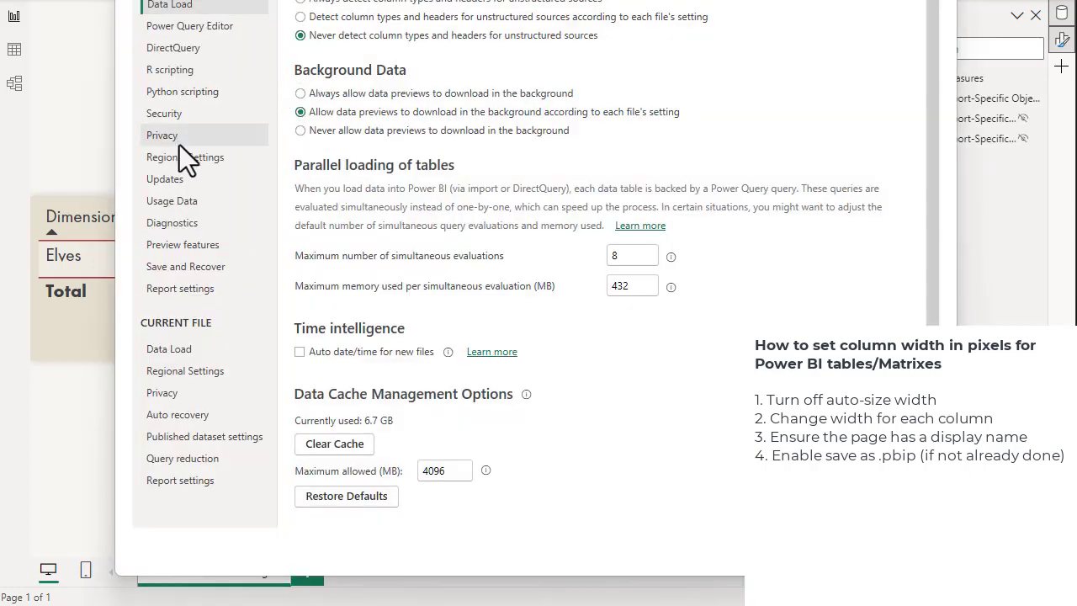
click(211, 246)
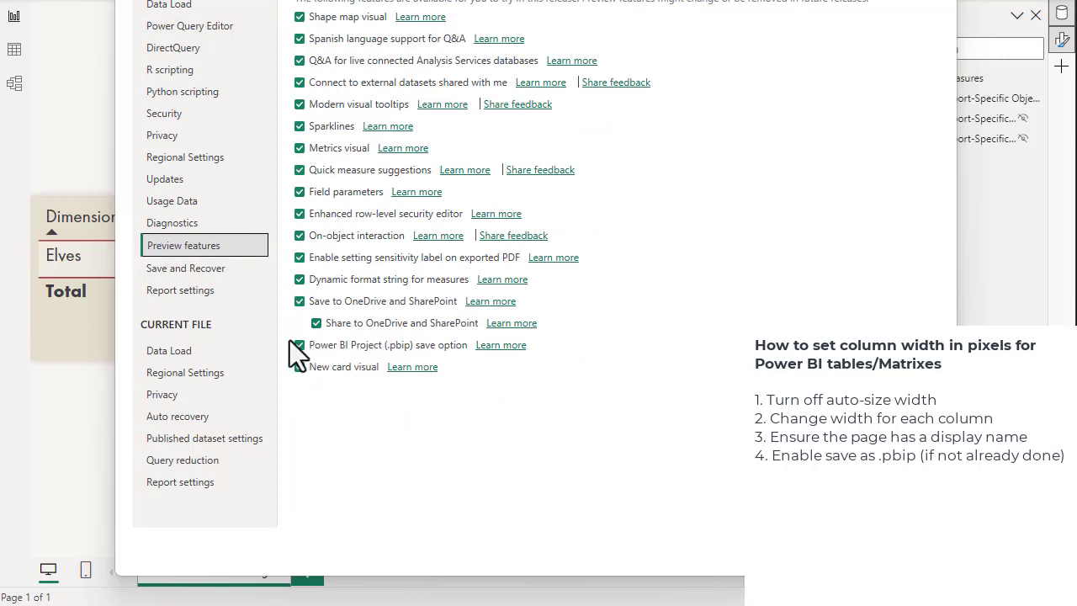
click(426, 347)
click(395, 347)
click(407, 348)
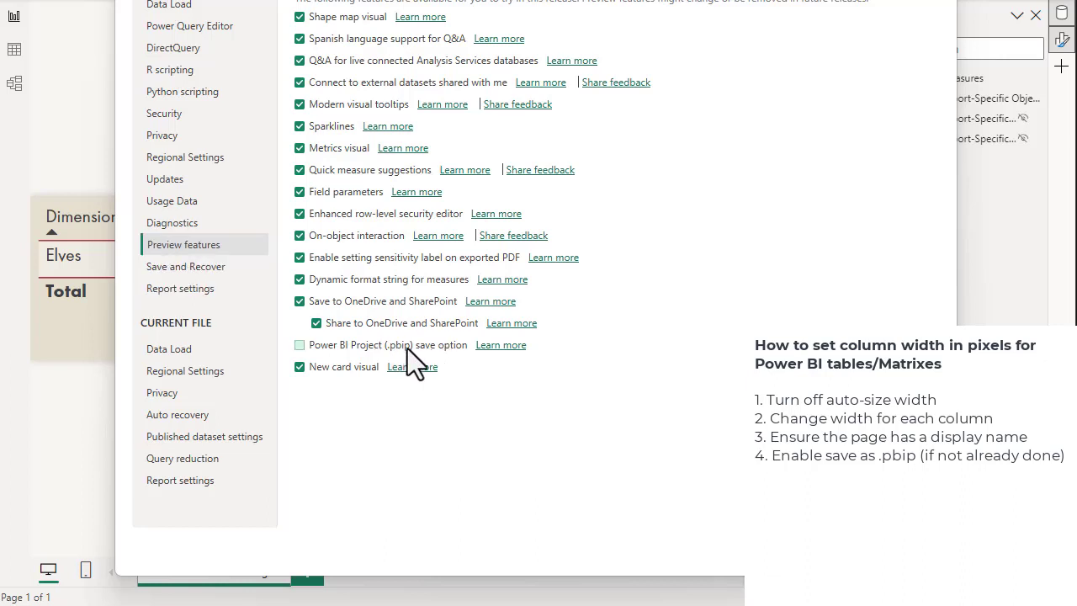
click(412, 348)
key(Return)
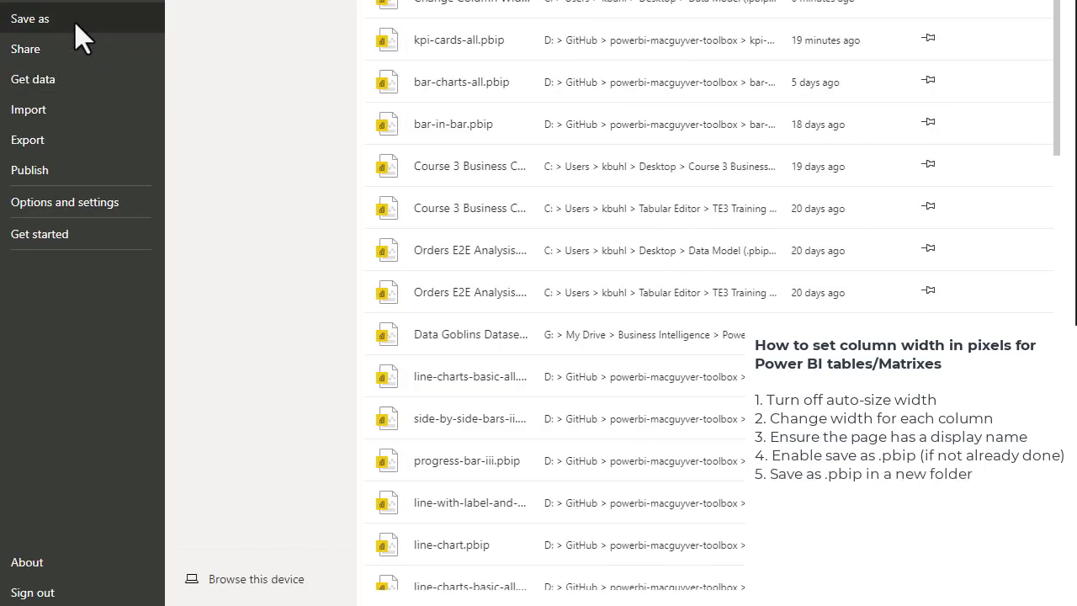
Save as Power BI project files (*.pbip) over the existing Change Column Widths.pbip, confirming replacement
click(75, 20)
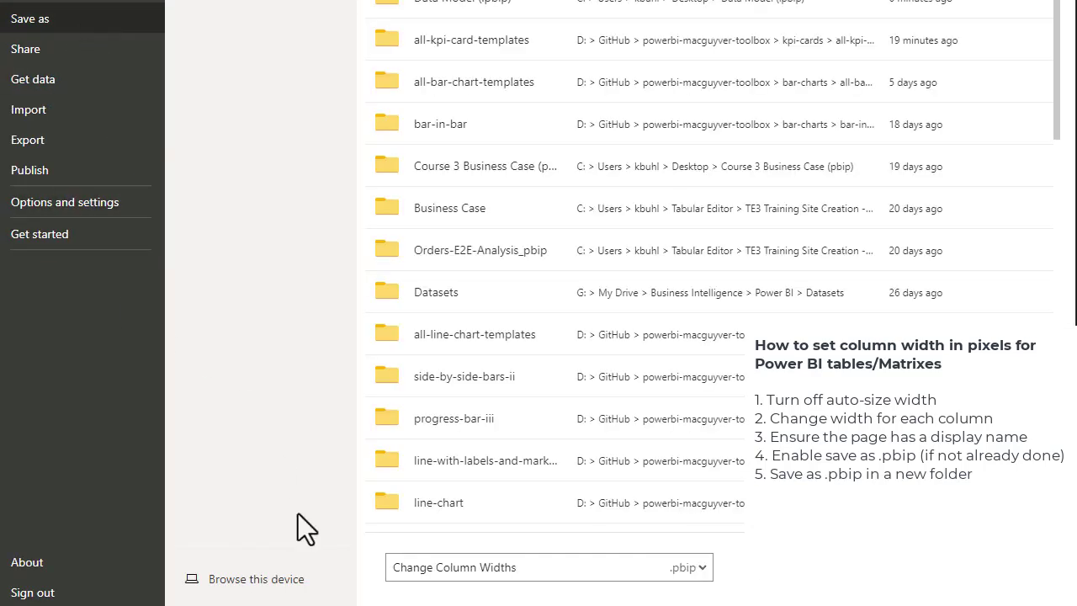
key(Return)
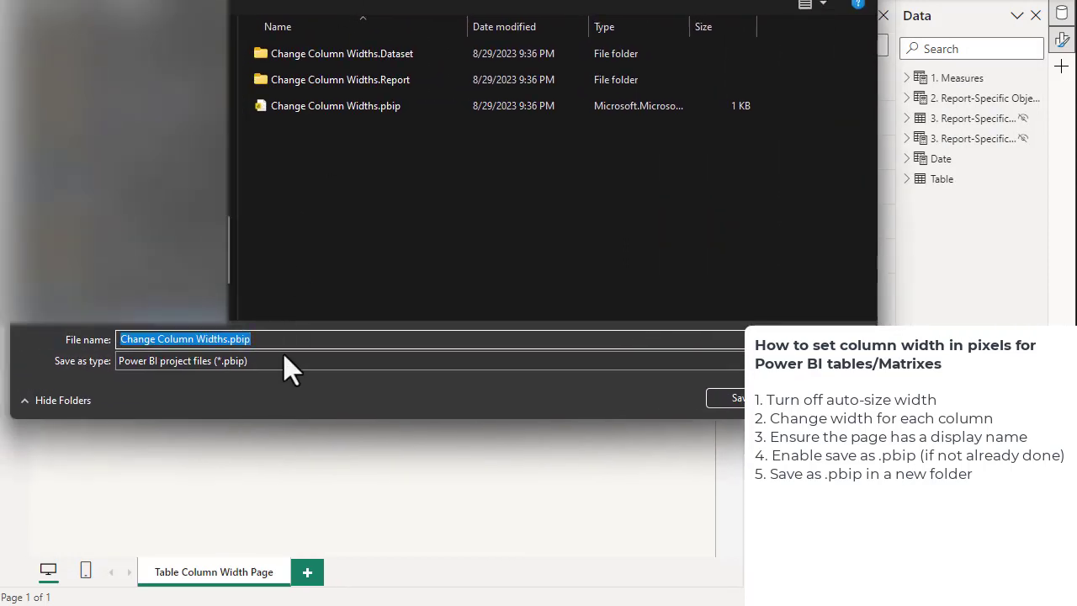
click(282, 361)
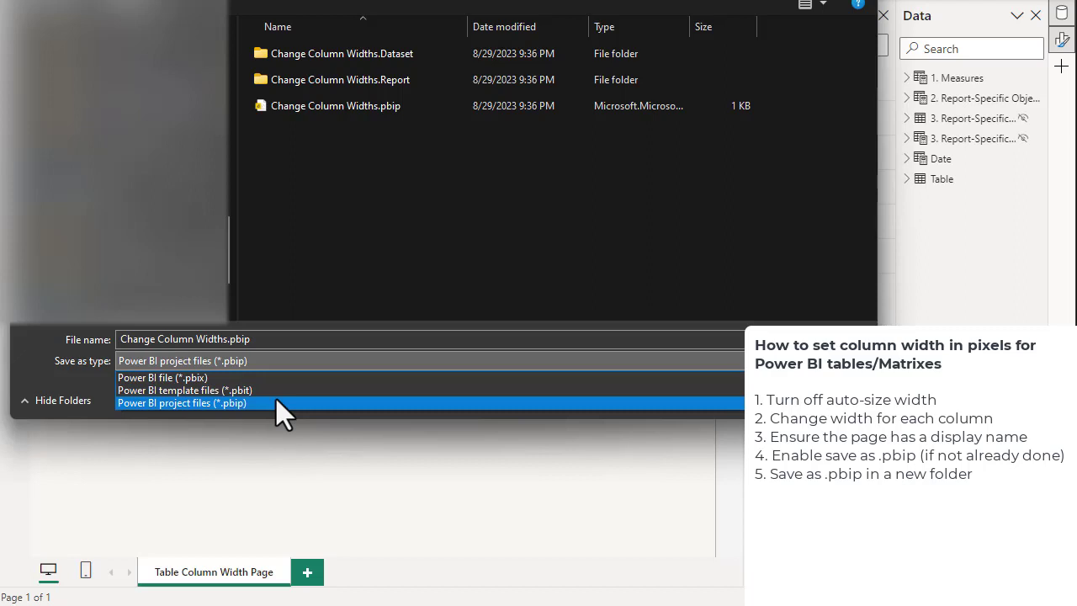
click(276, 403)
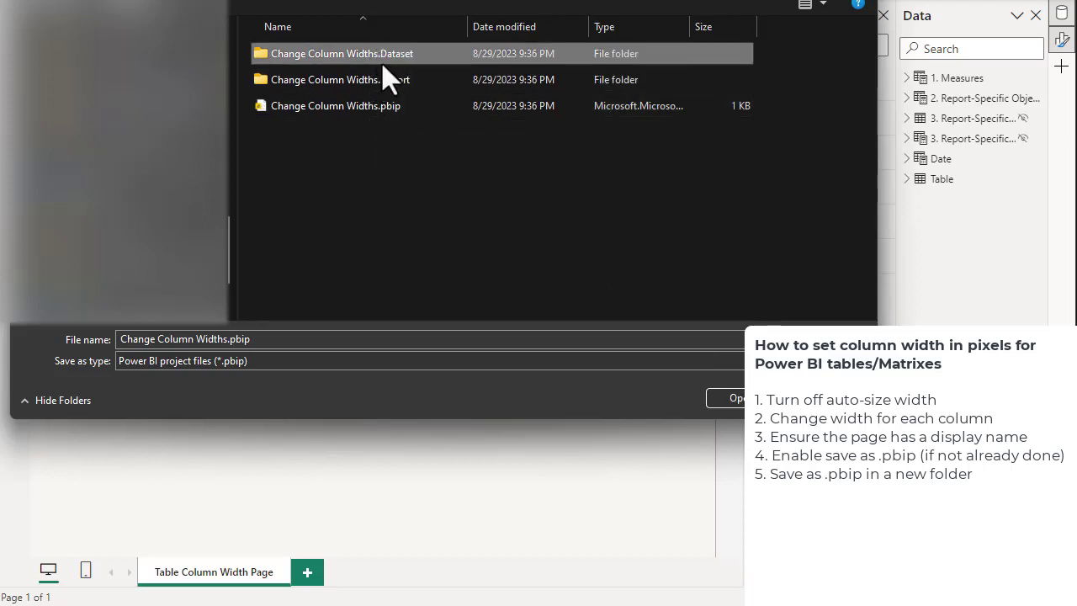
click(409, 181)
click(721, 396)
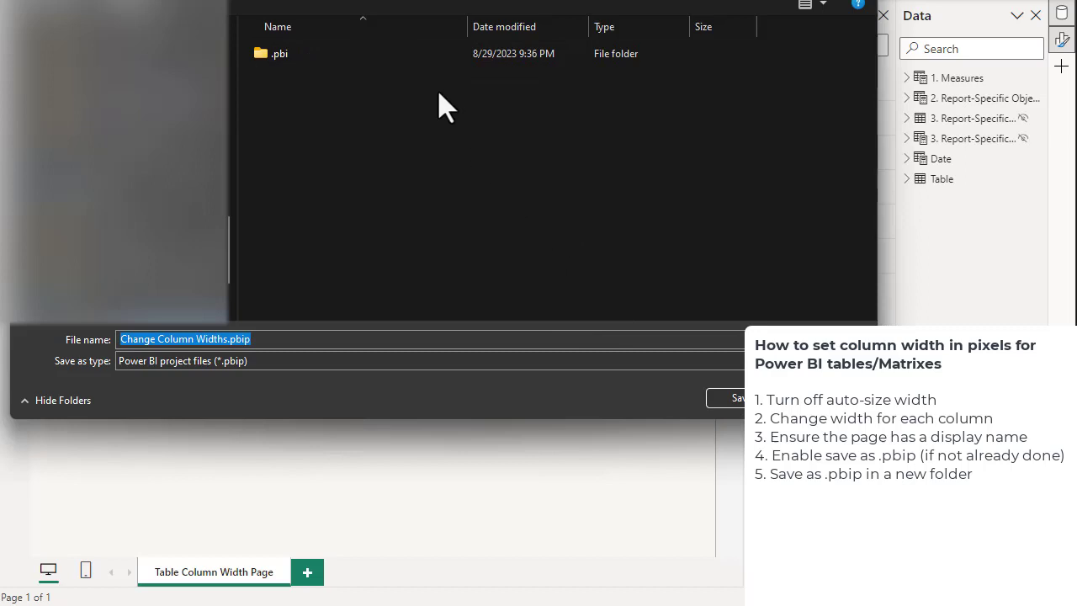
key(alt+Up)
click(379, 108)
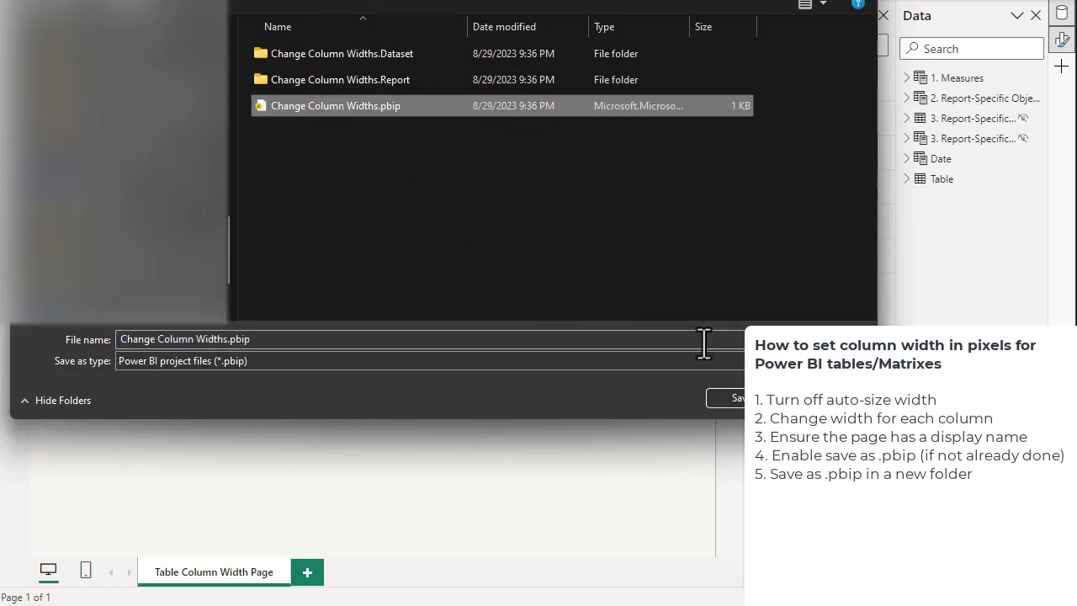
click(725, 398)
key(y)
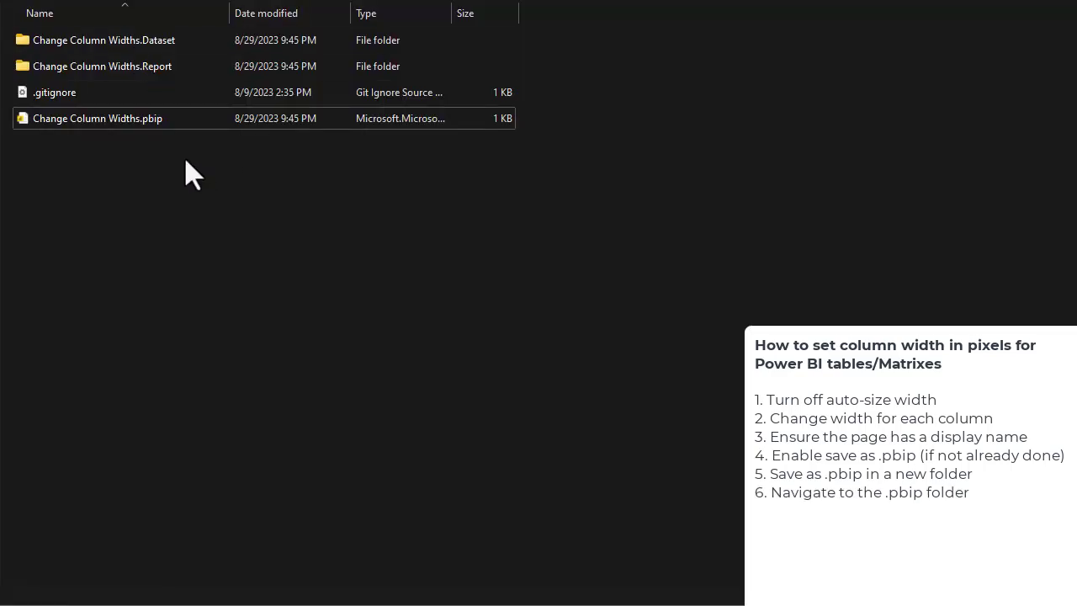
Open the Change Column Widths.Report folder and select report.json
click(152, 127)
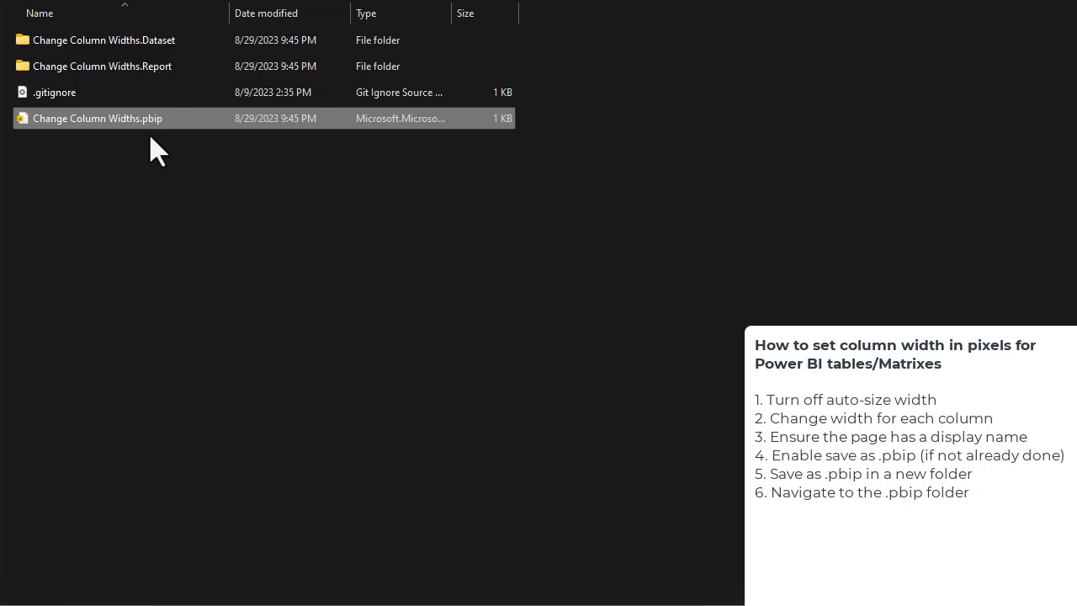
double_click(149, 72)
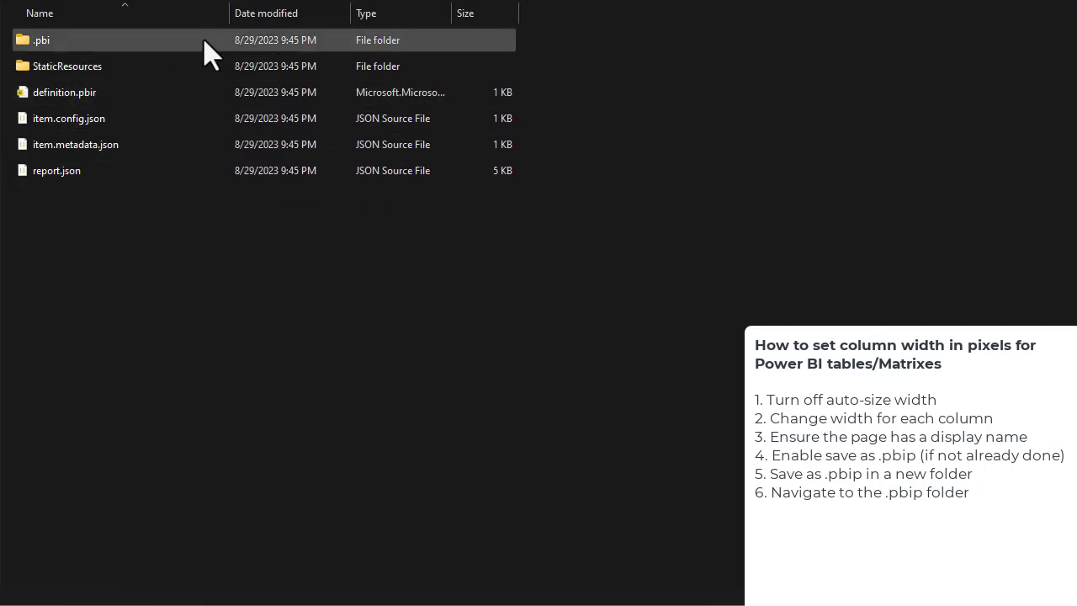
key(alt+Up)
double_click(160, 71)
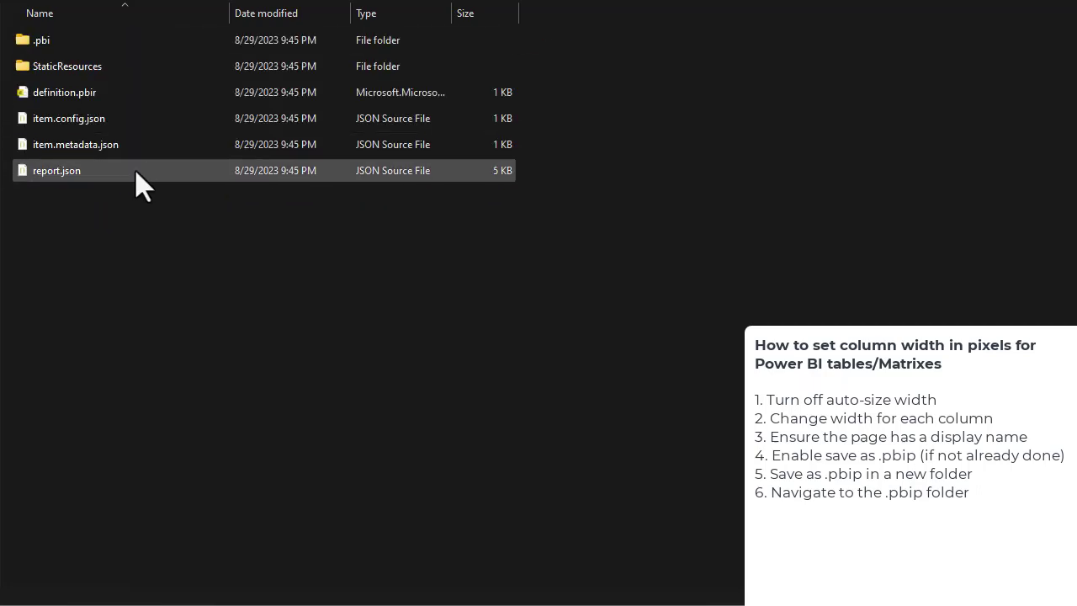
click(114, 173)
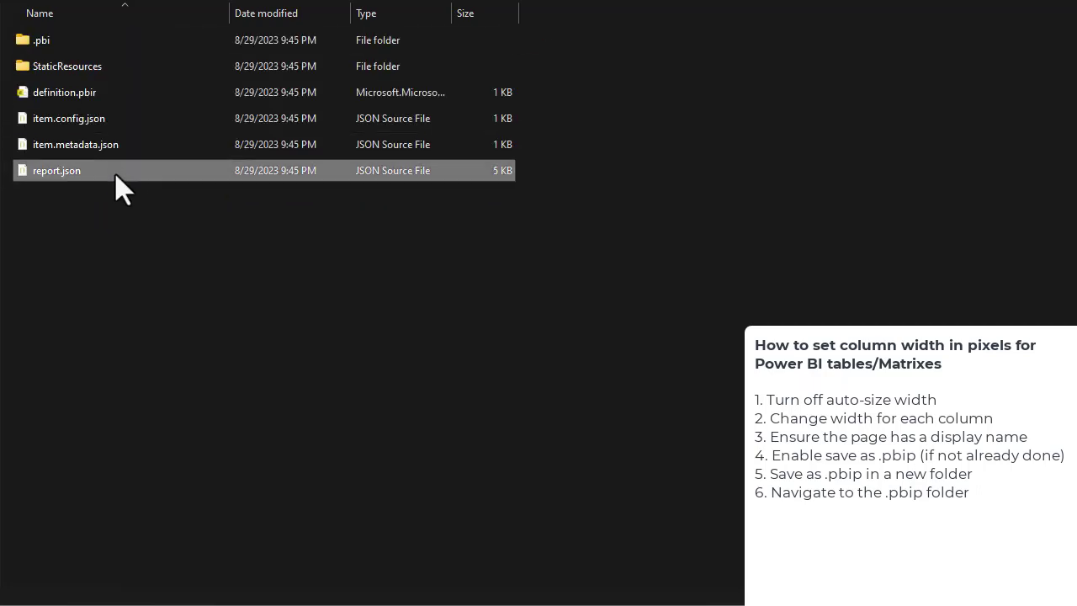
Open report.json in VS Code and locate the Table Column Width Page section
double_click(60, 173)
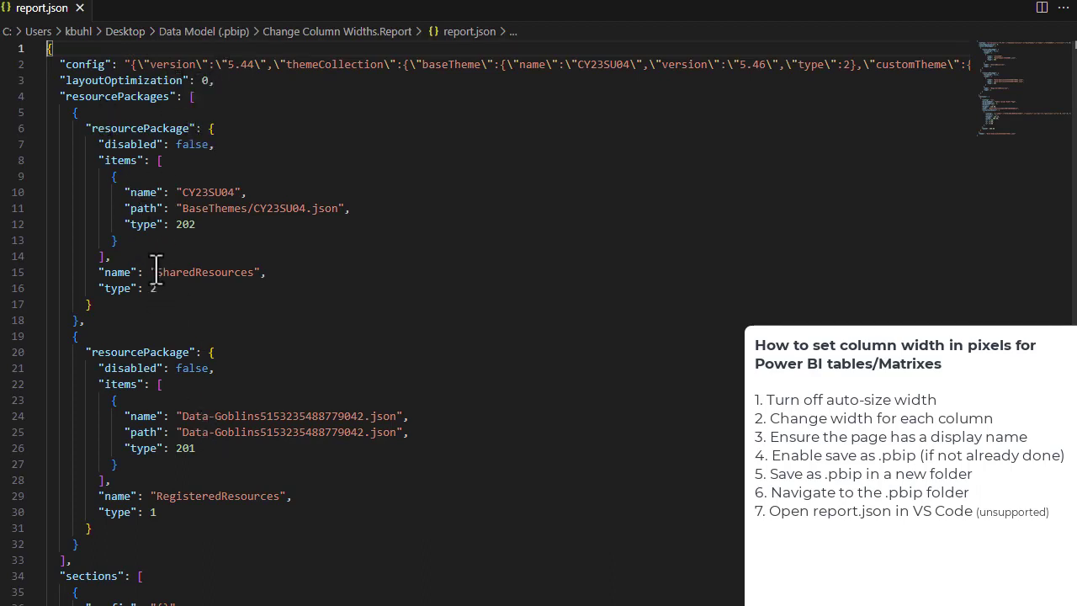
scroll(156, 270, down, 1)
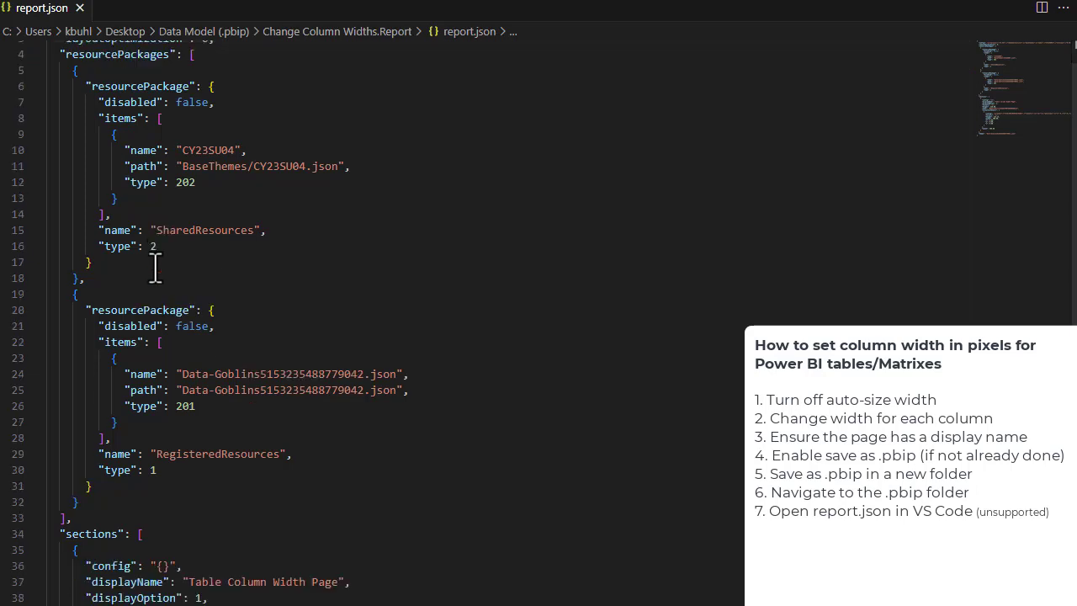
scroll(155, 270, down, 10)
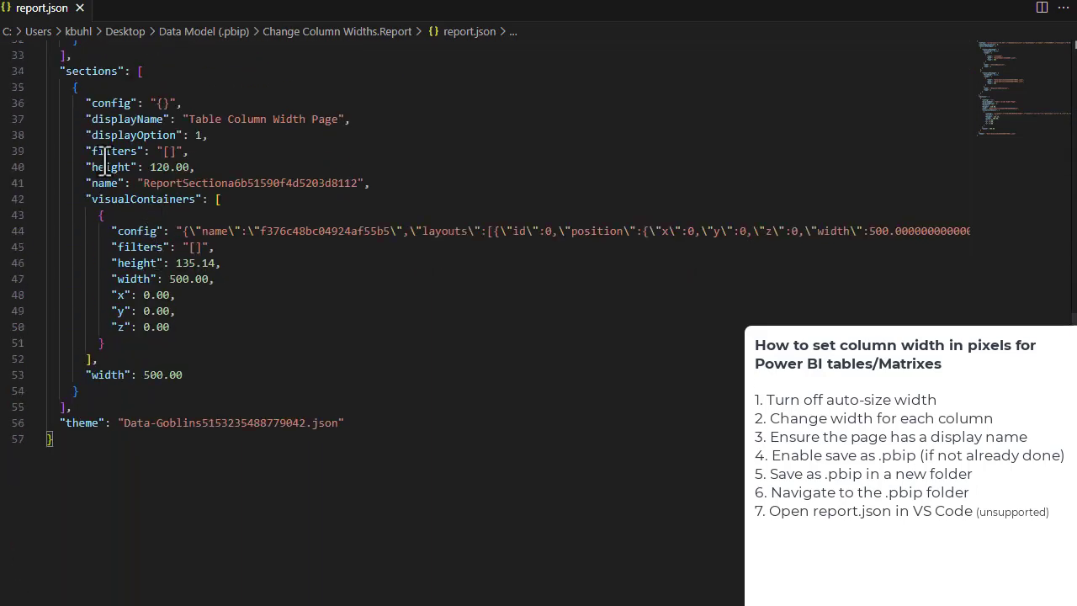
double_click(81, 71)
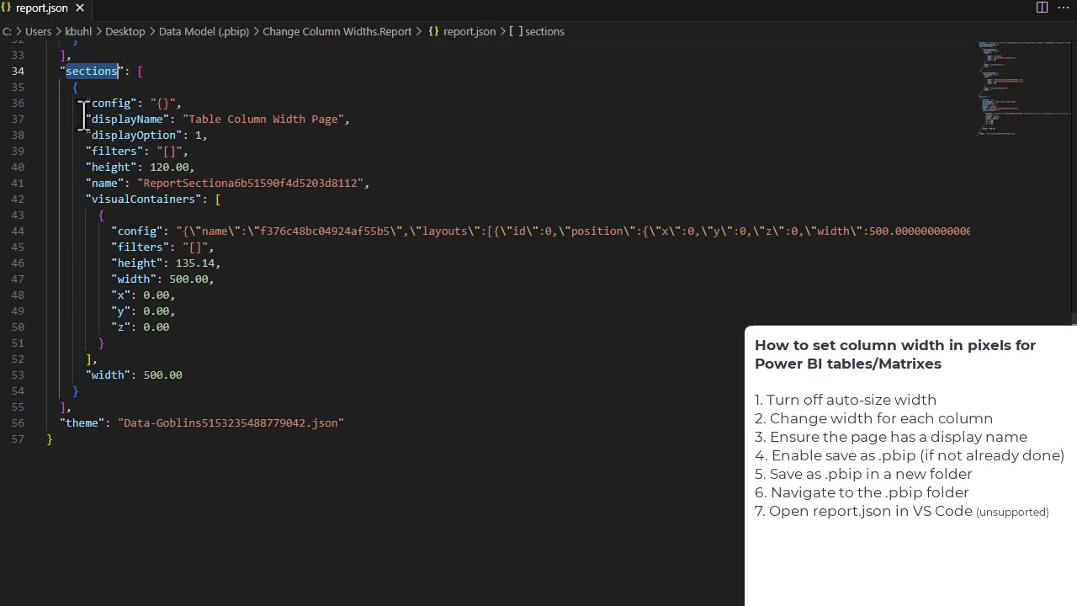
click(136, 183)
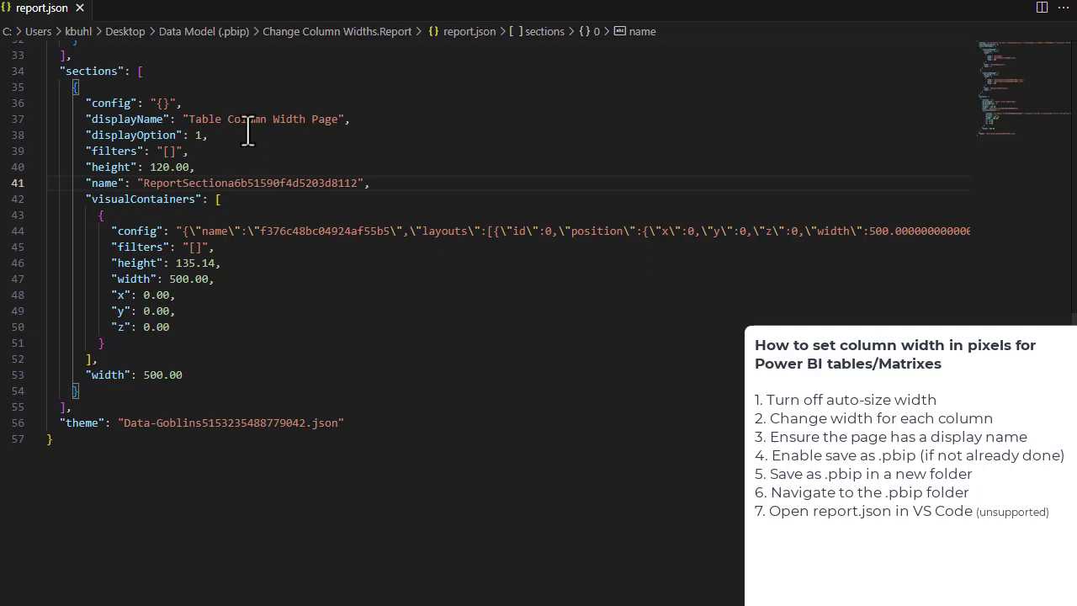
drag(183, 119, 349, 119)
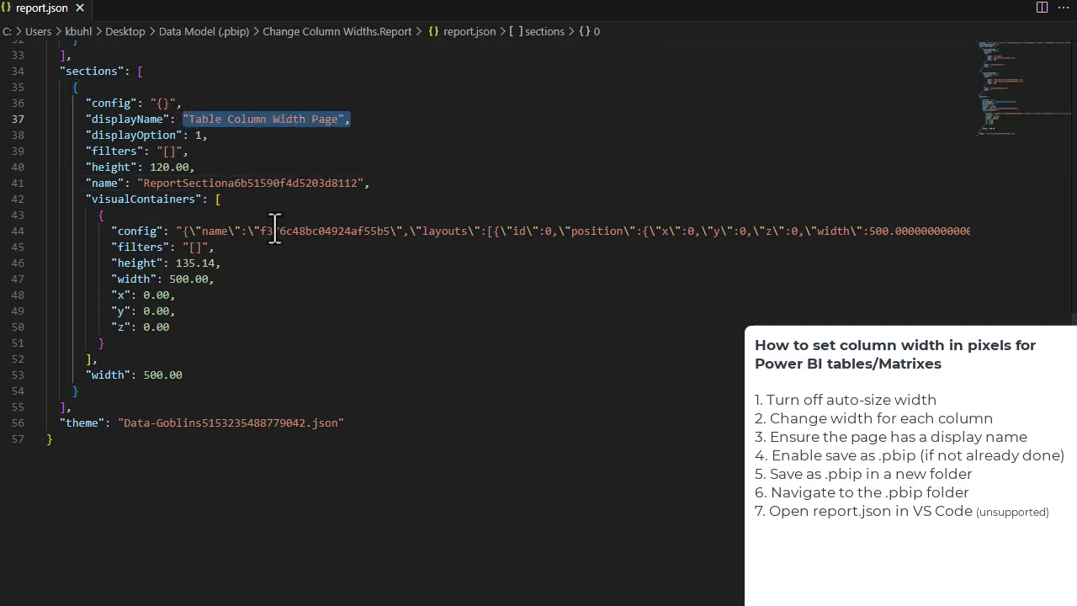
double_click(103, 119)
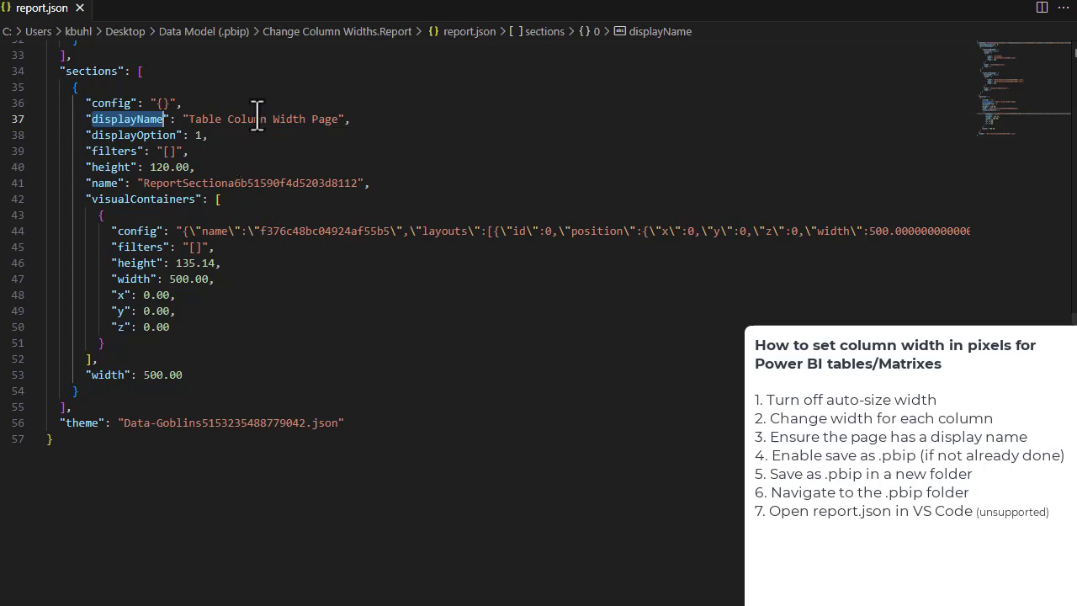
Inspect the page's visualContainers block and place the caret in the visual's config string
double_click(122, 199)
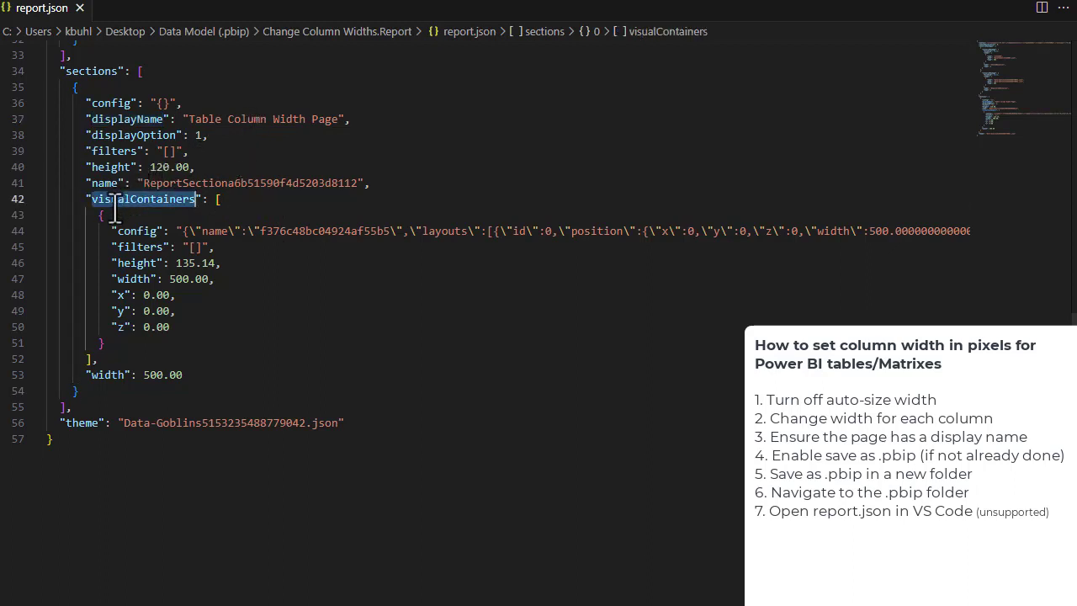
drag(98, 215, 107, 345)
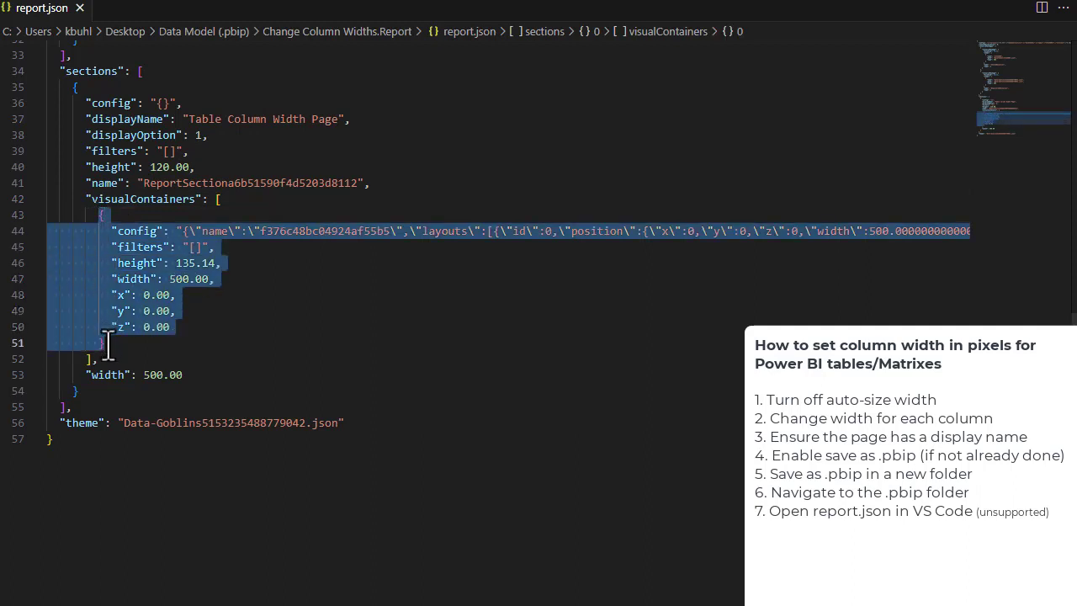
click(107, 345)
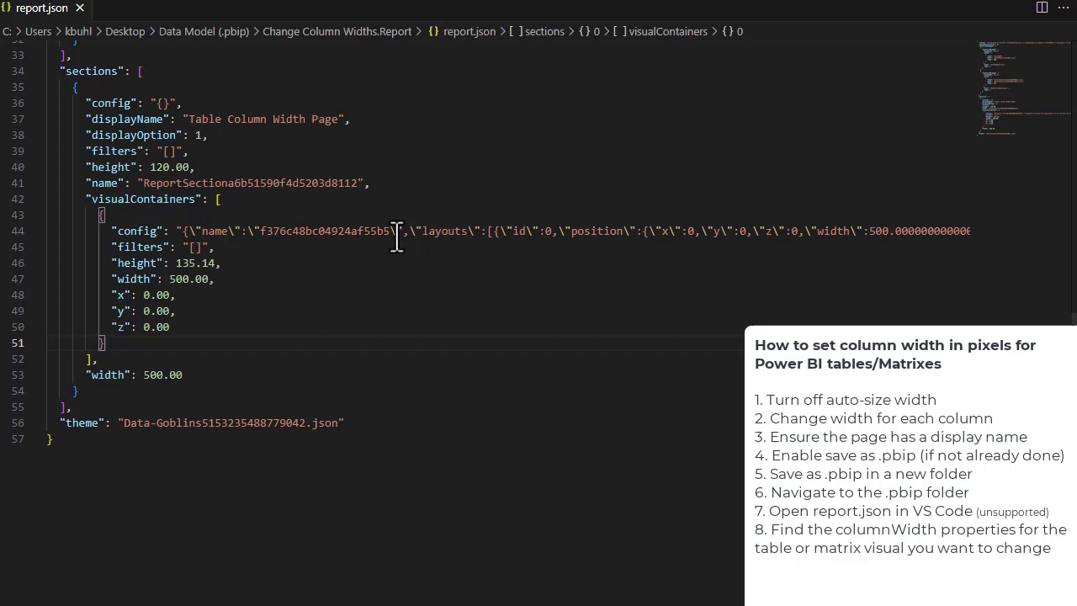
scroll(396, 238, right, 1)
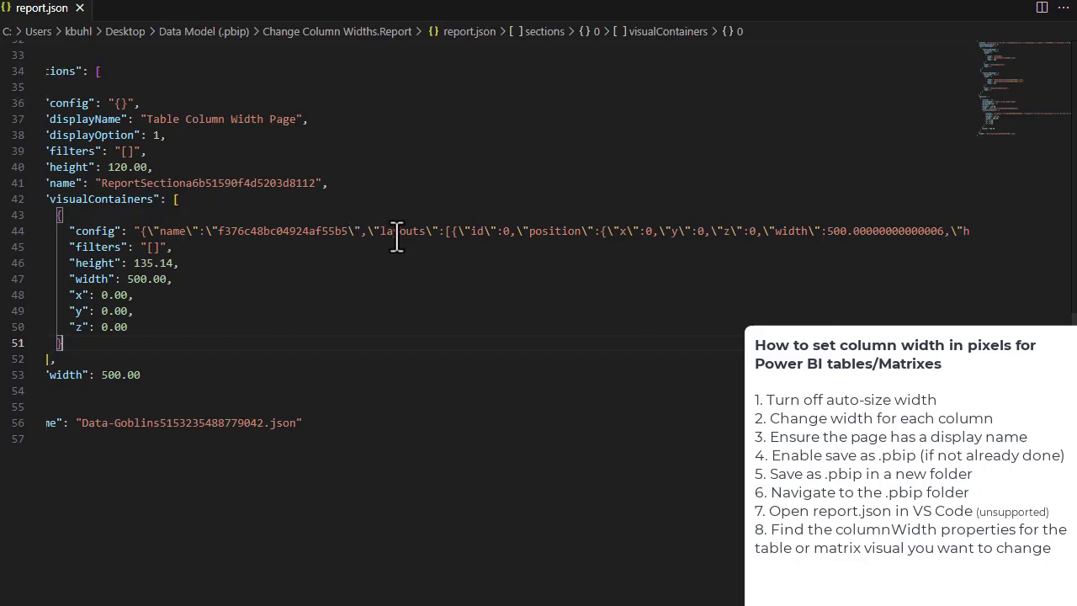
click(198, 232)
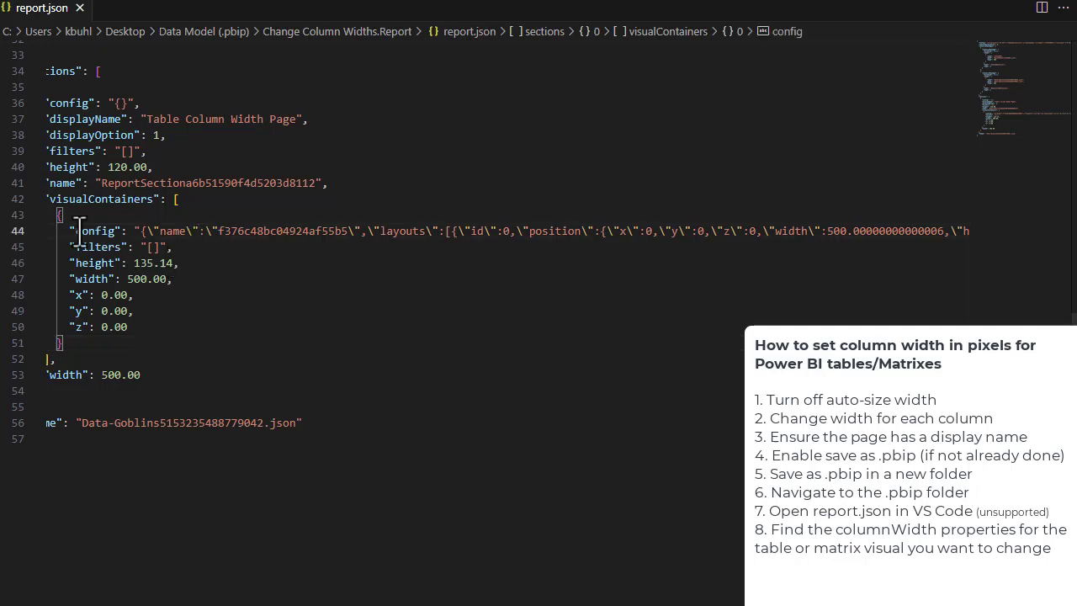
Search report.json for 'columnwidth' and select the first width value 325.22835301868065
key(ctrl+f)
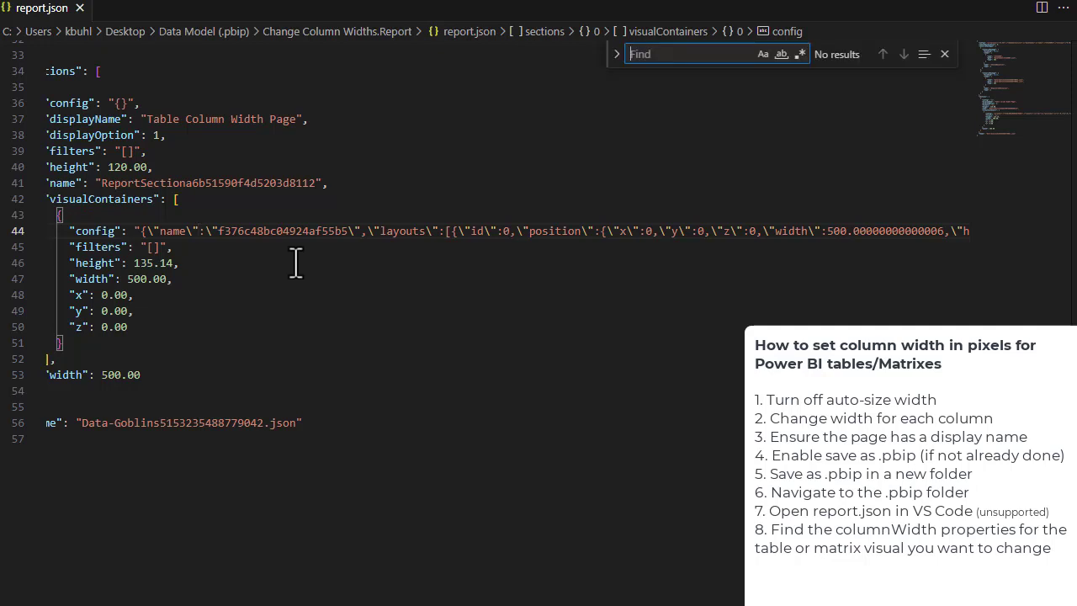
text(columnwid)
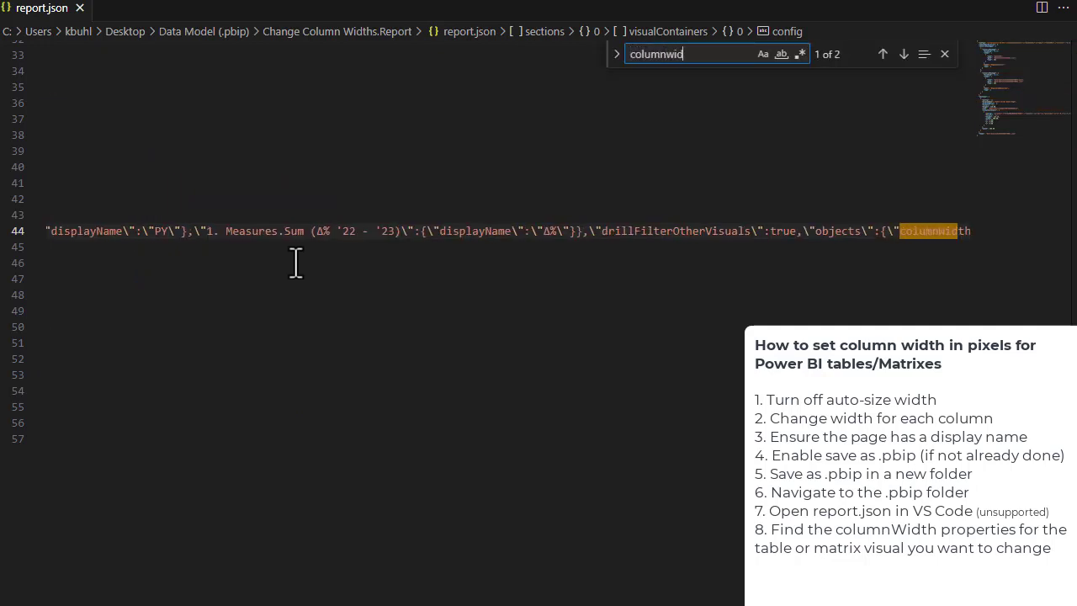
text(th)
scroll(296, 263, right, 5)
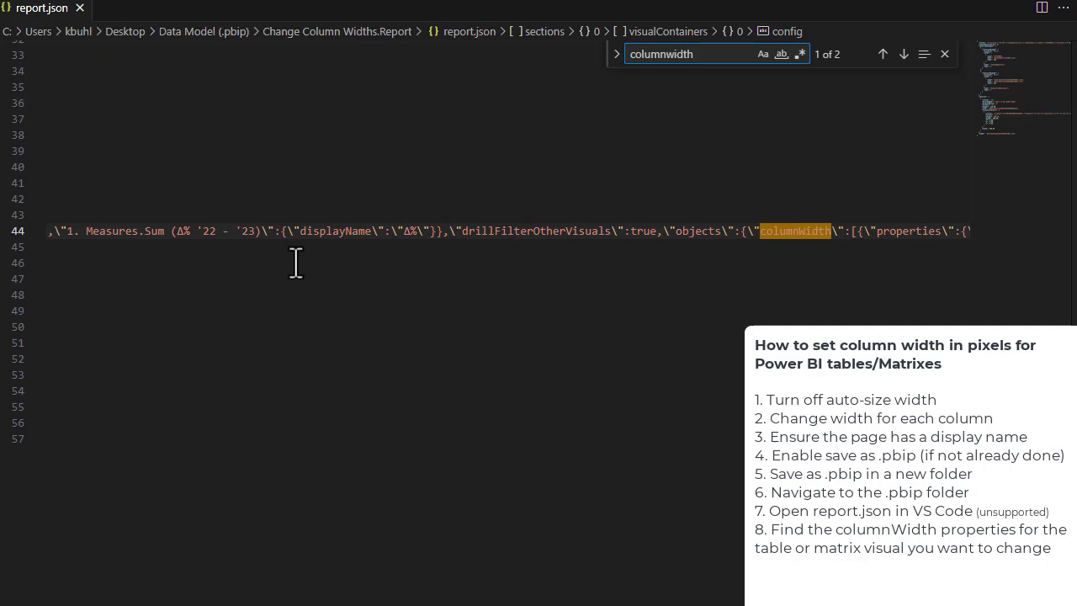
scroll(651, 244, right, 3)
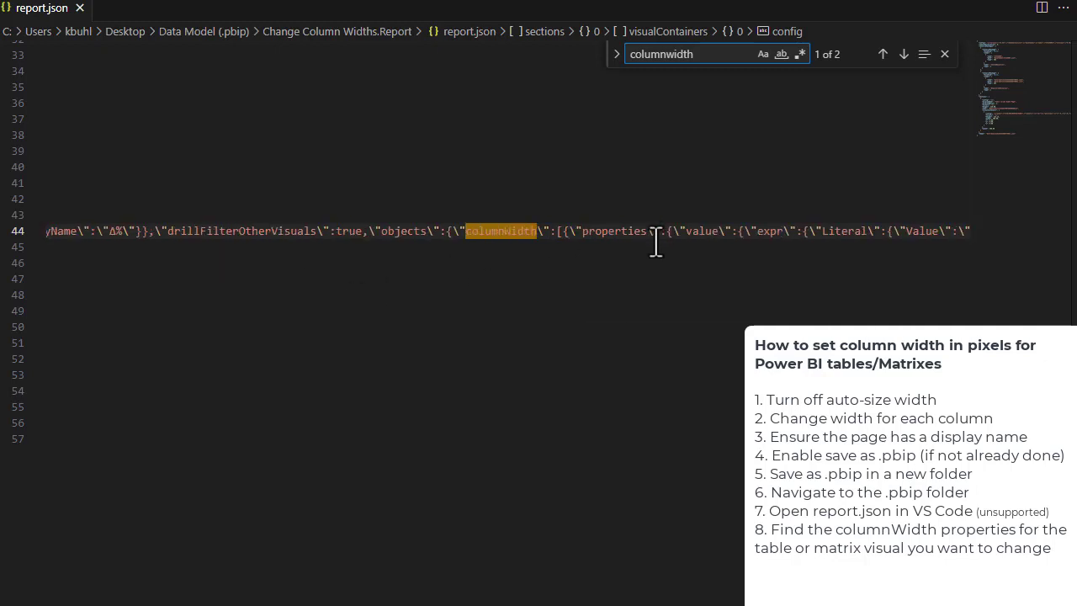
scroll(663, 252, right, 4)
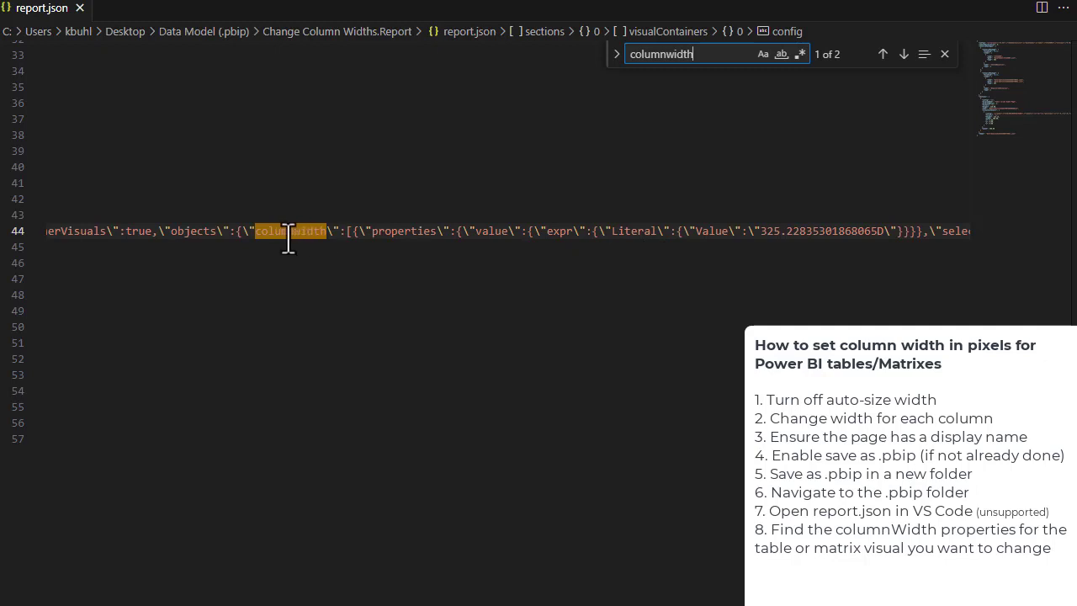
scroll(286, 242, left, 3)
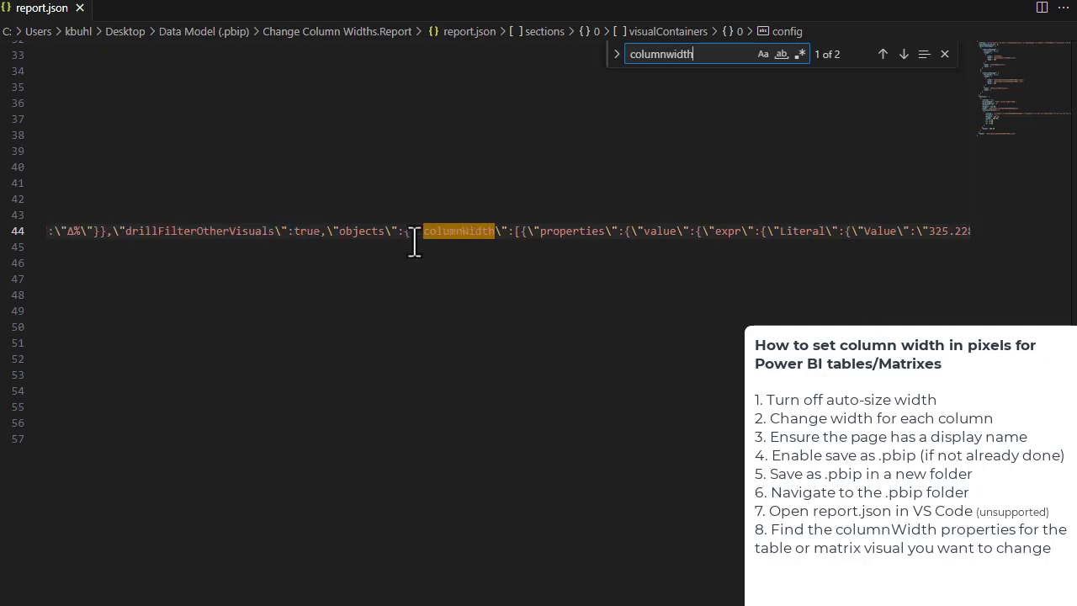
scroll(414, 241, right, 2)
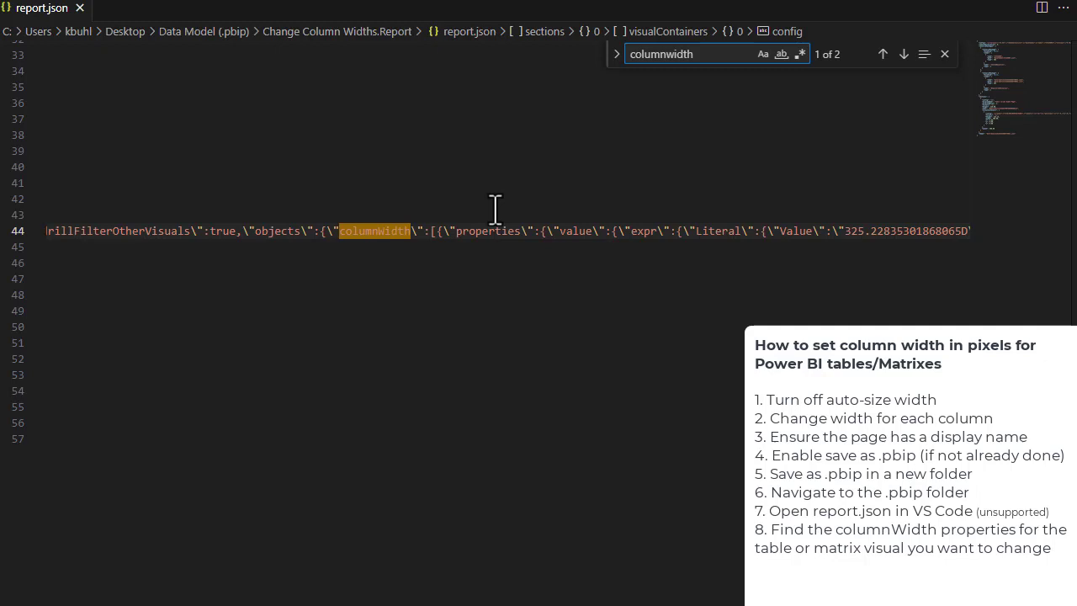
scroll(570, 224, right, 5)
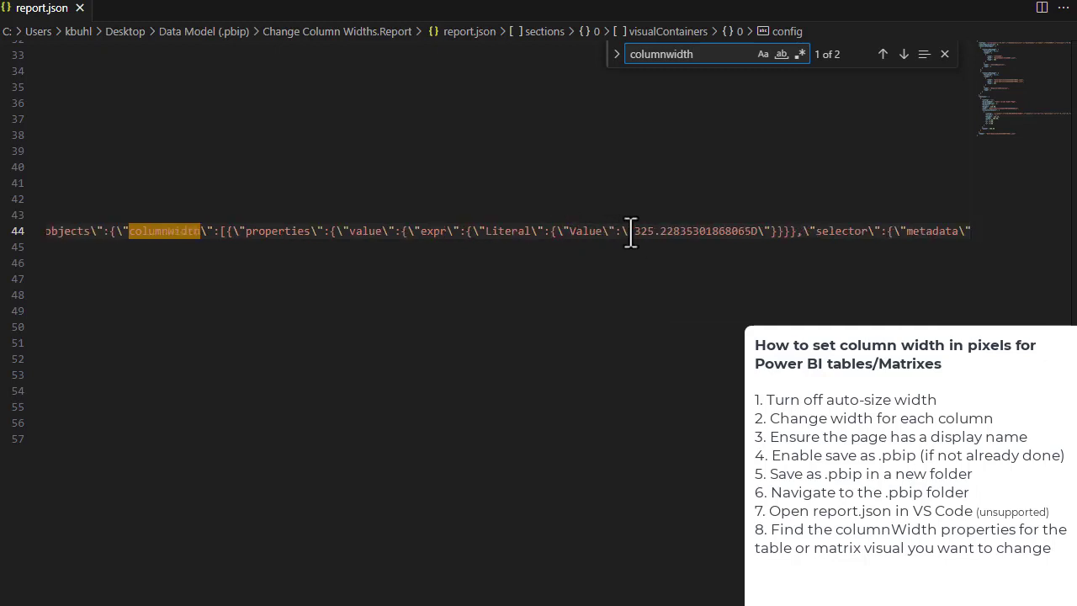
drag(633, 233, 748, 234)
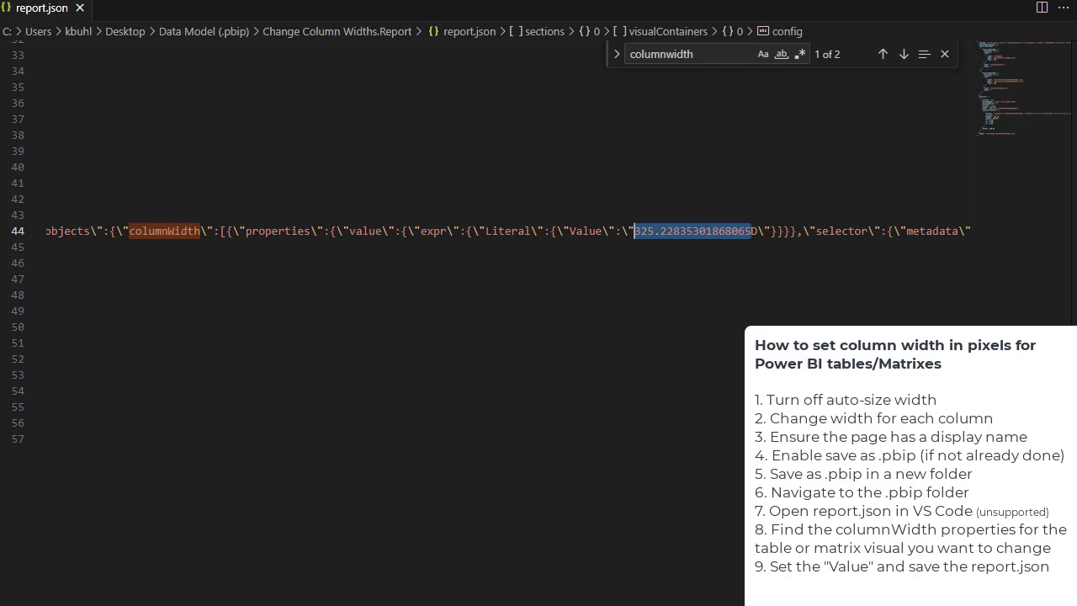
Replace the first two column width values (325.228… and 33.8157…) with 100
text(100)
scroll(697, 325, right, 10)
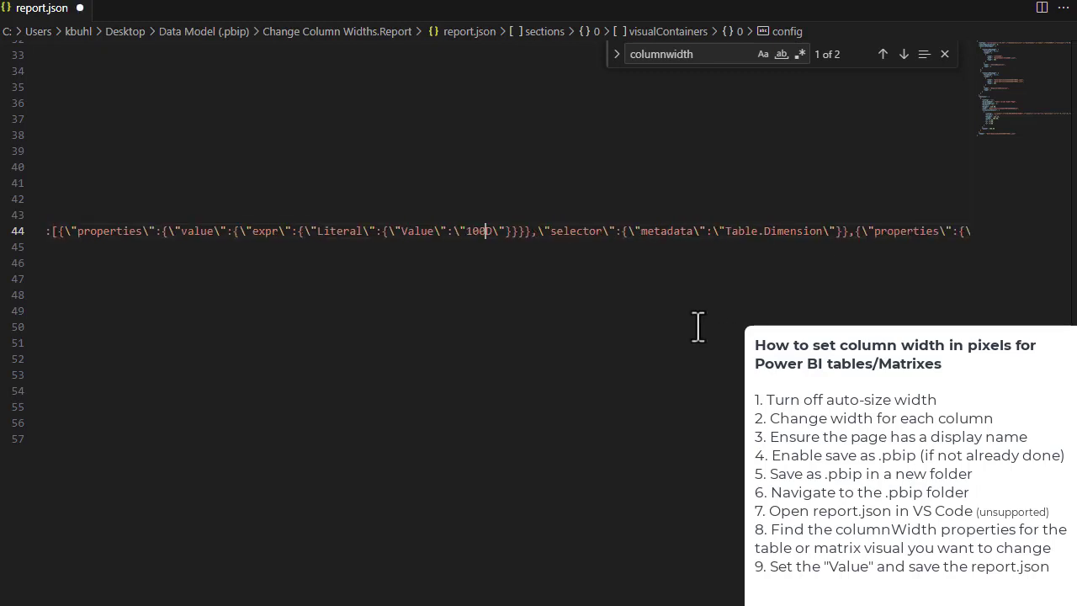
scroll(698, 325, right, 5)
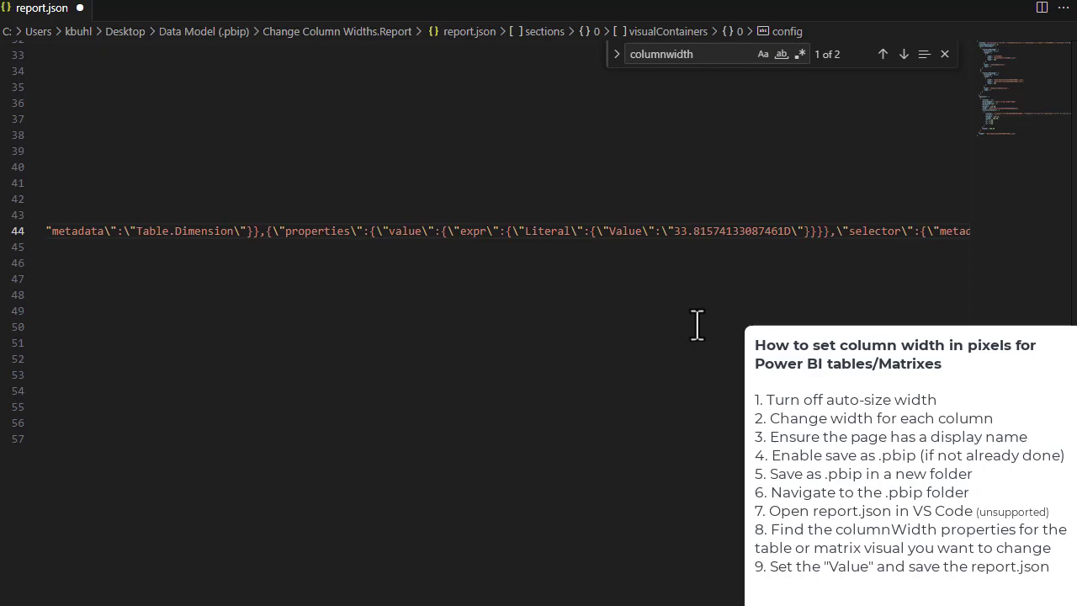
drag(674, 231, 791, 231)
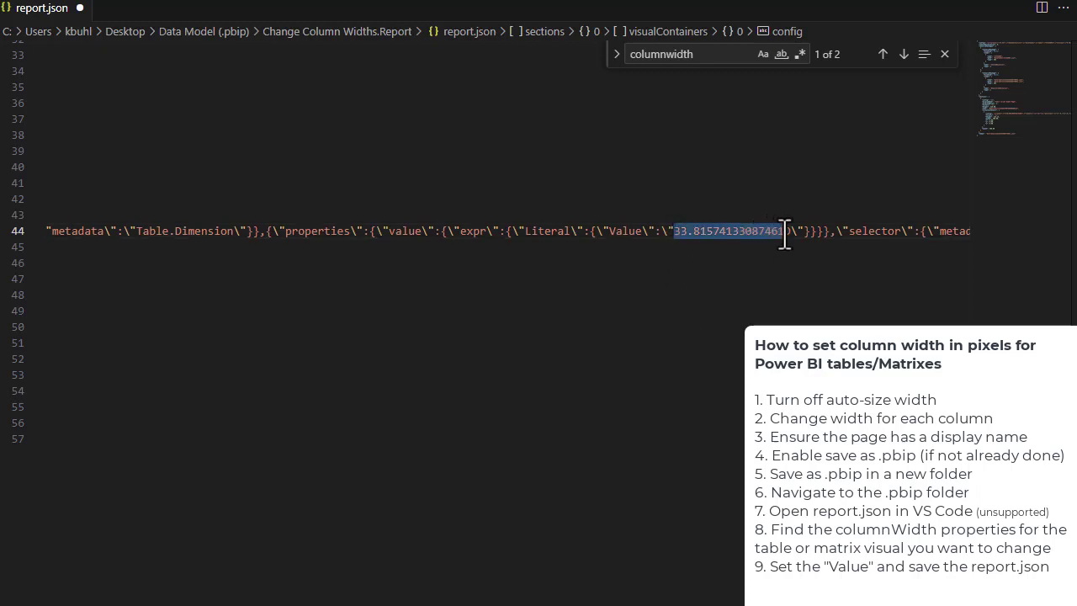
text(100)
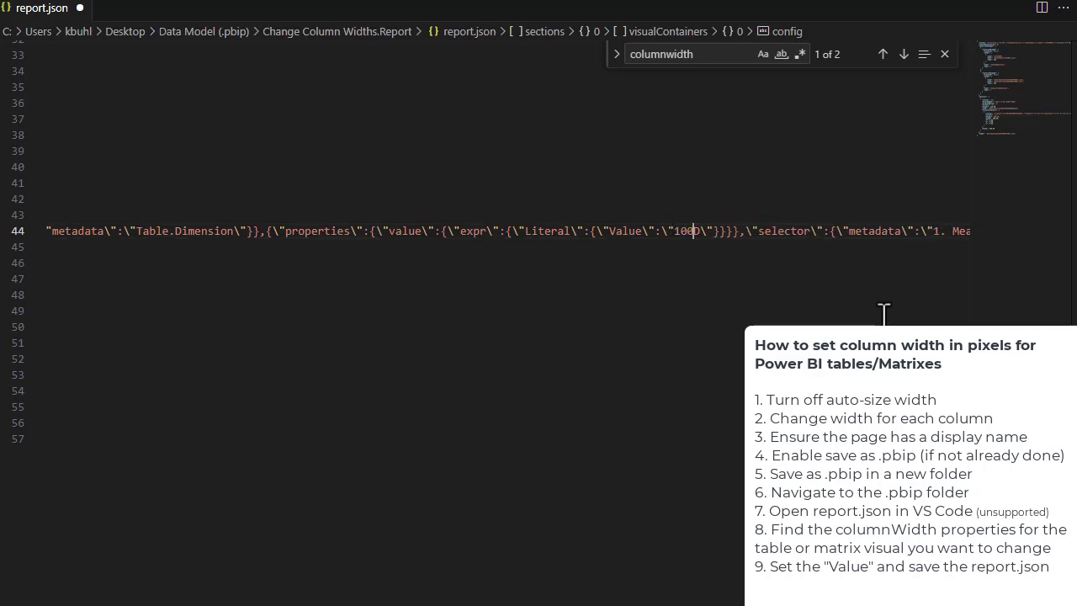
Replace the third and fourth column width values with 100 and save report.json
scroll(875, 307, right, 8)
scroll(852, 300, right, 4)
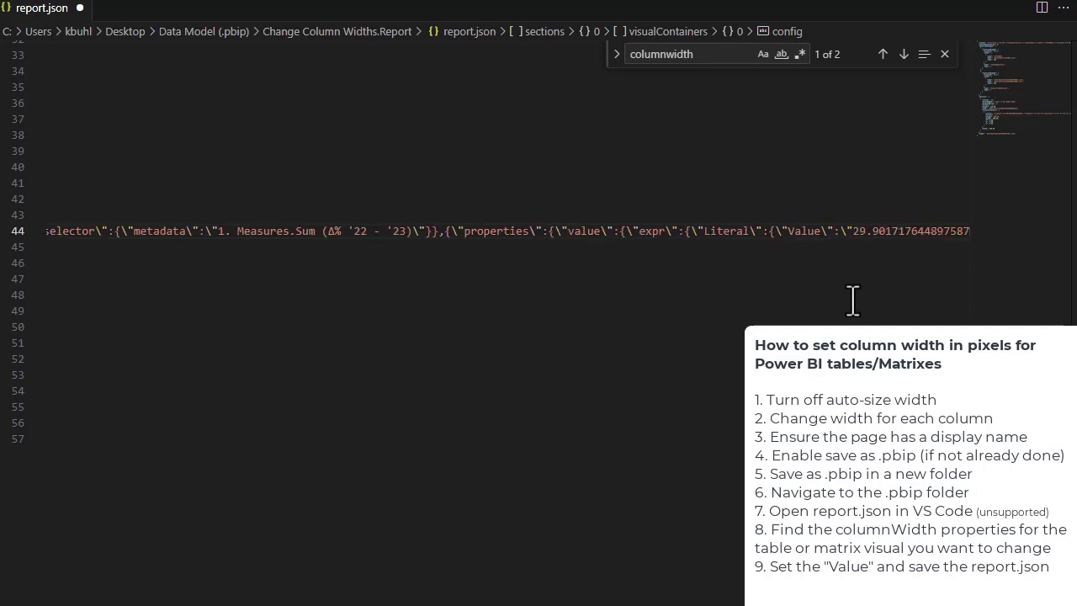
click(810, 232)
shift+click(920, 232)
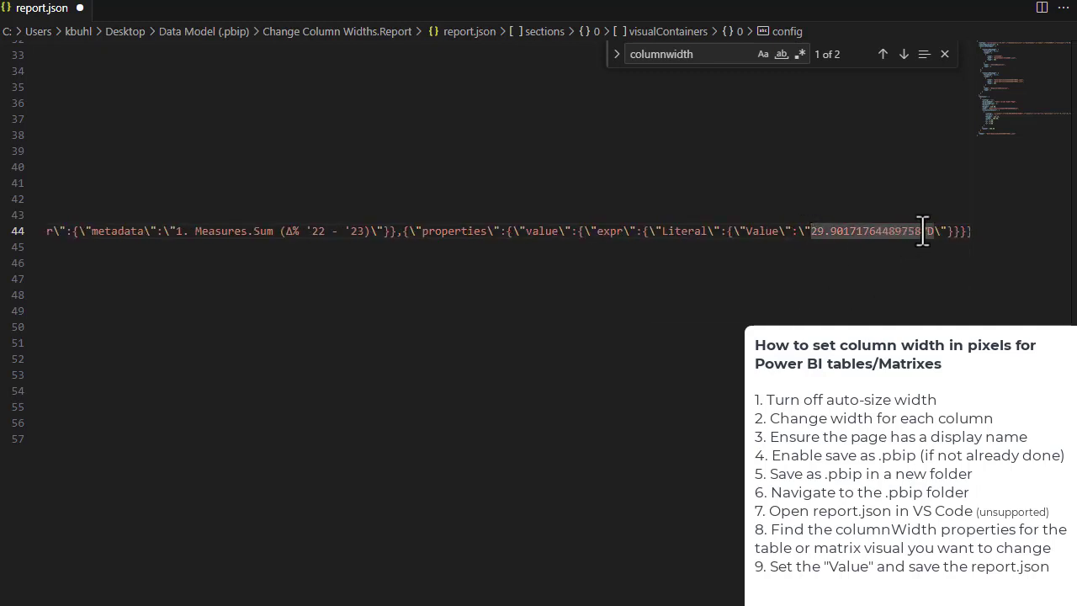
text(100)
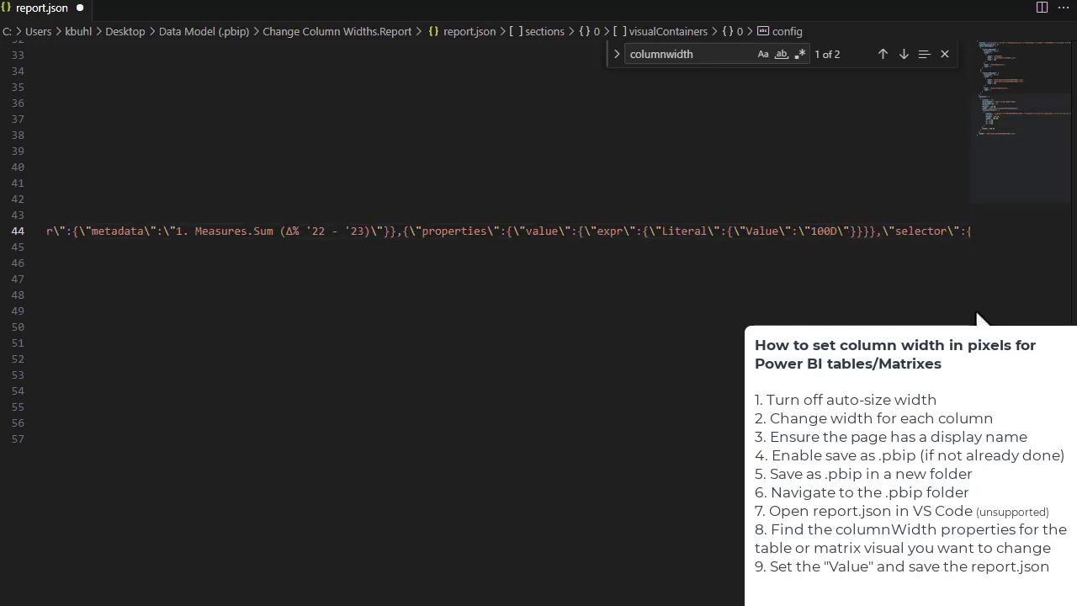
scroll(764, 288, right, 10)
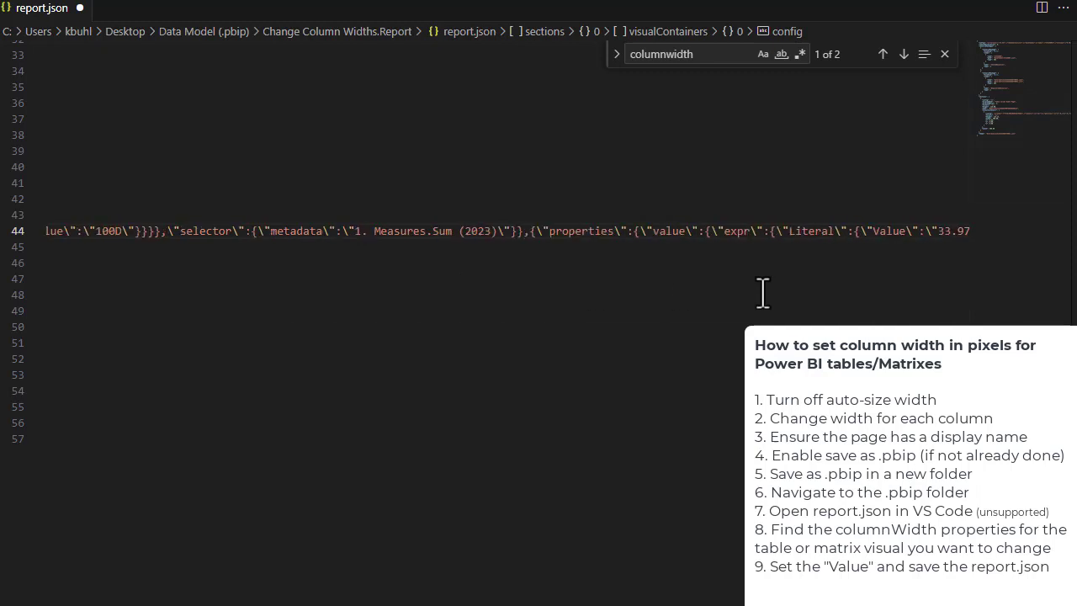
scroll(762, 292, right, 3)
drag(686, 231, 809, 232)
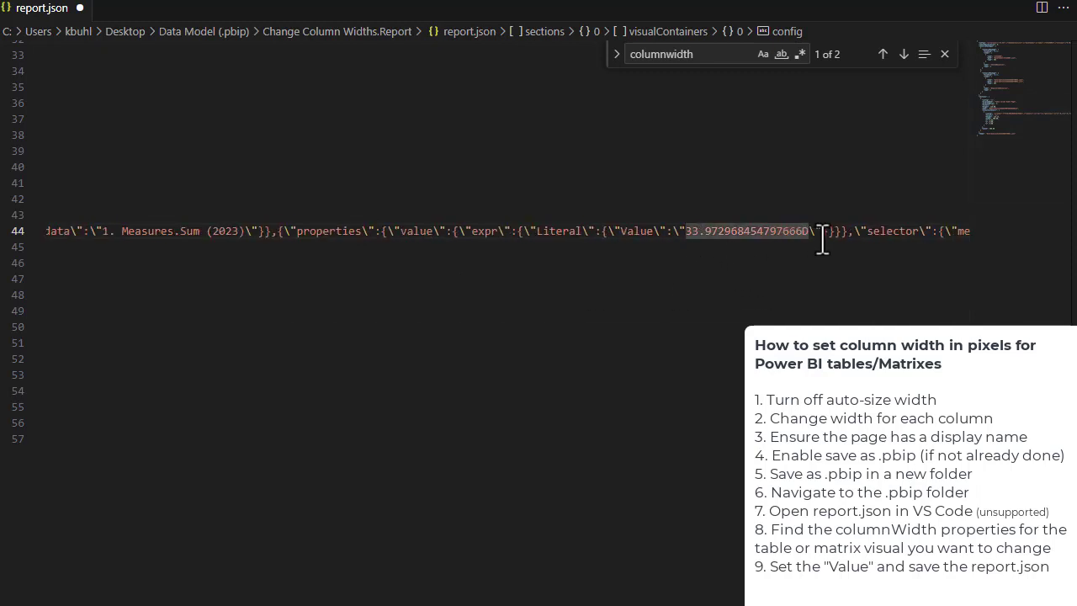
text(10)
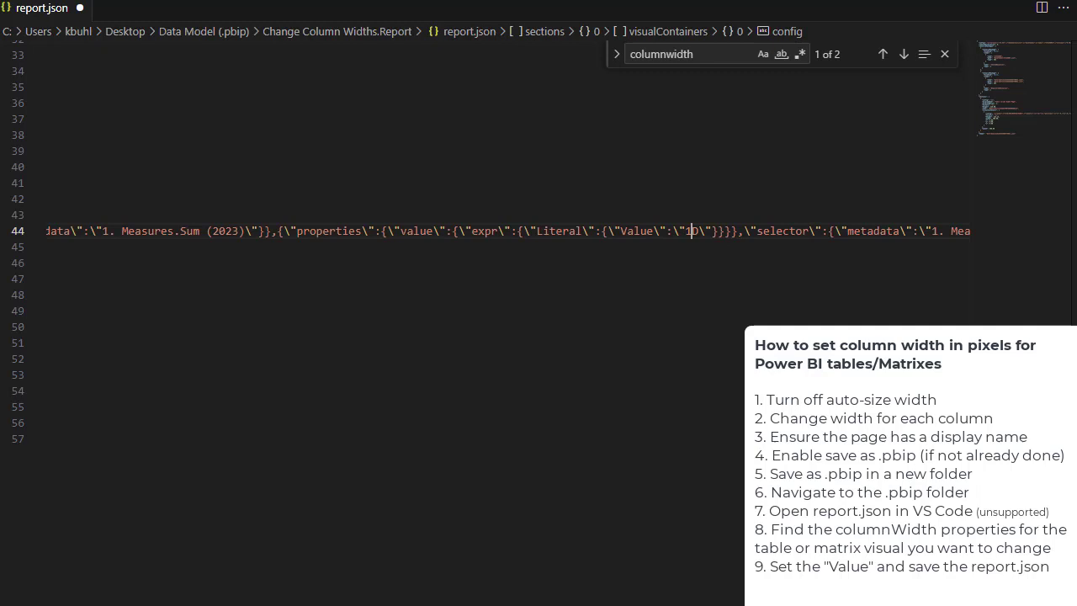
text(00)
key(ctrl+s)
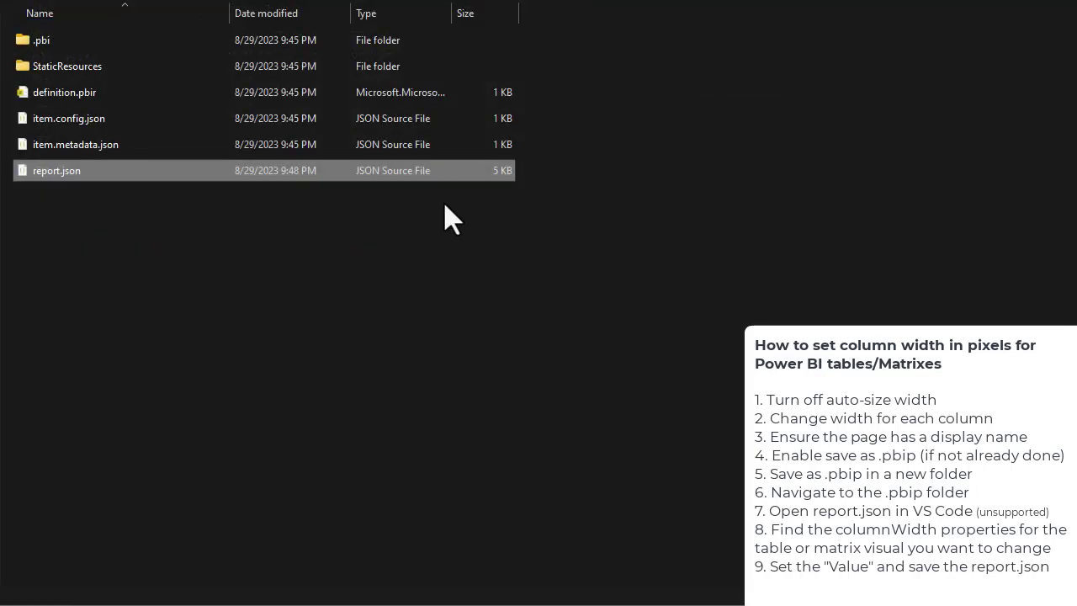
Return to the project folder and select Change Column Widths.pbip
key(alt+Up)
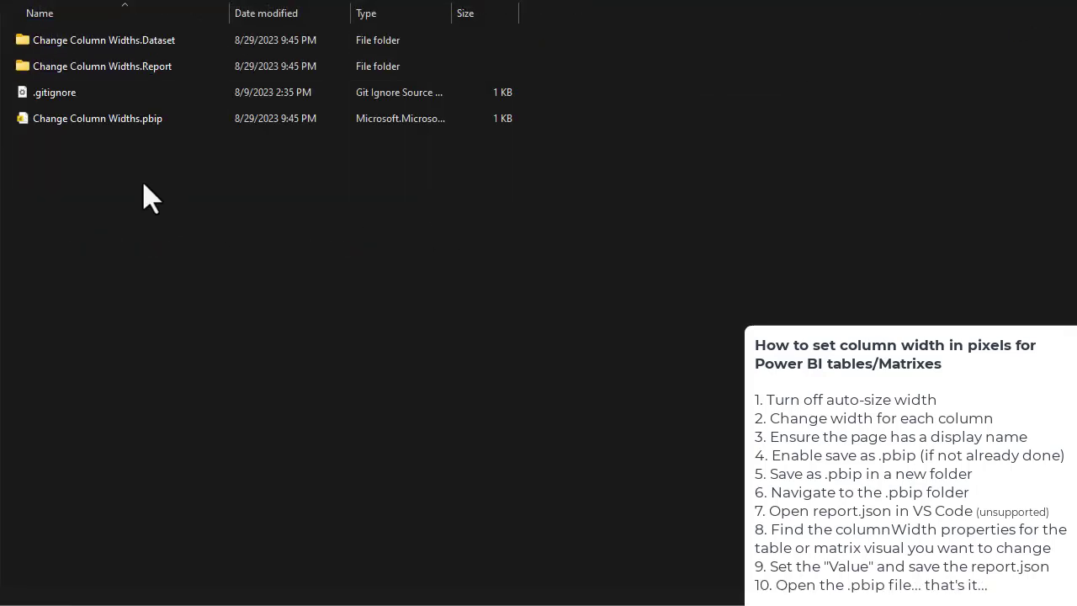
click(127, 126)
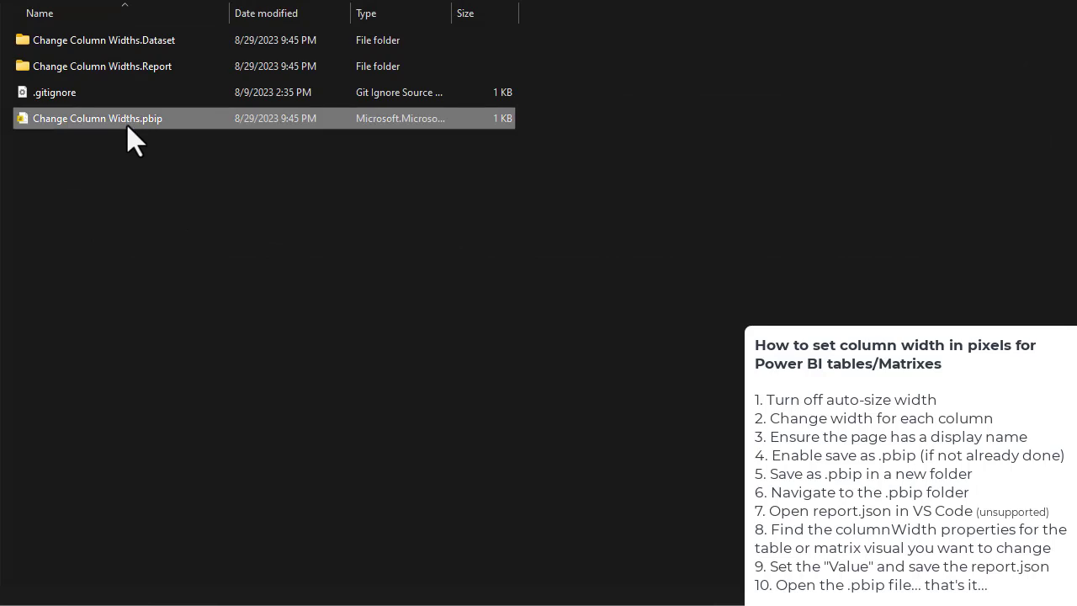
Reopen Change Column Widths.pbip in Power BI Desktop to check the Dimension, CY, PY and Δ% widths
double_click(126, 126)
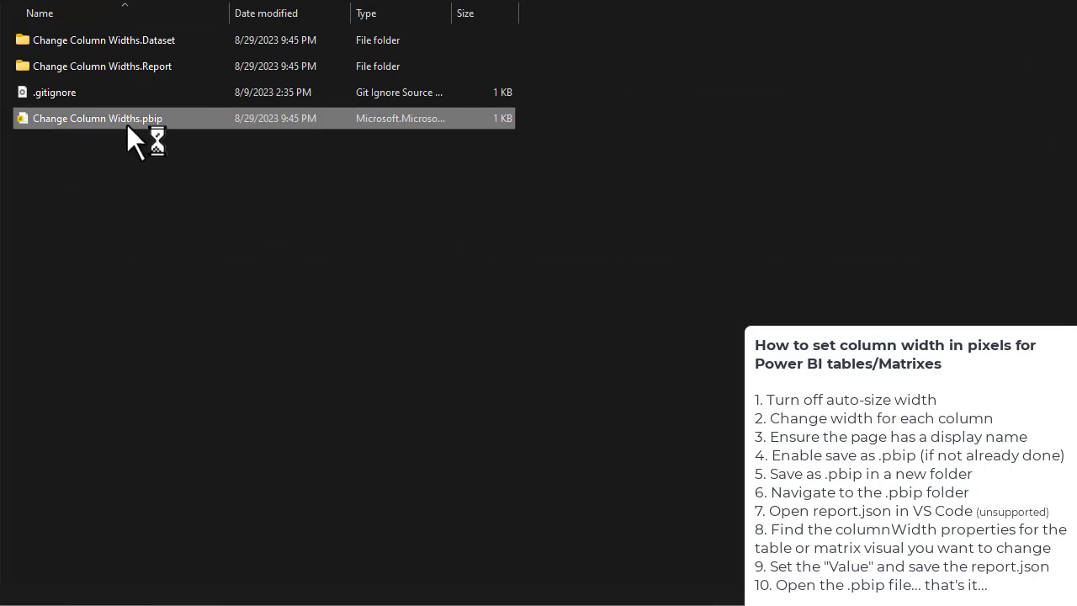